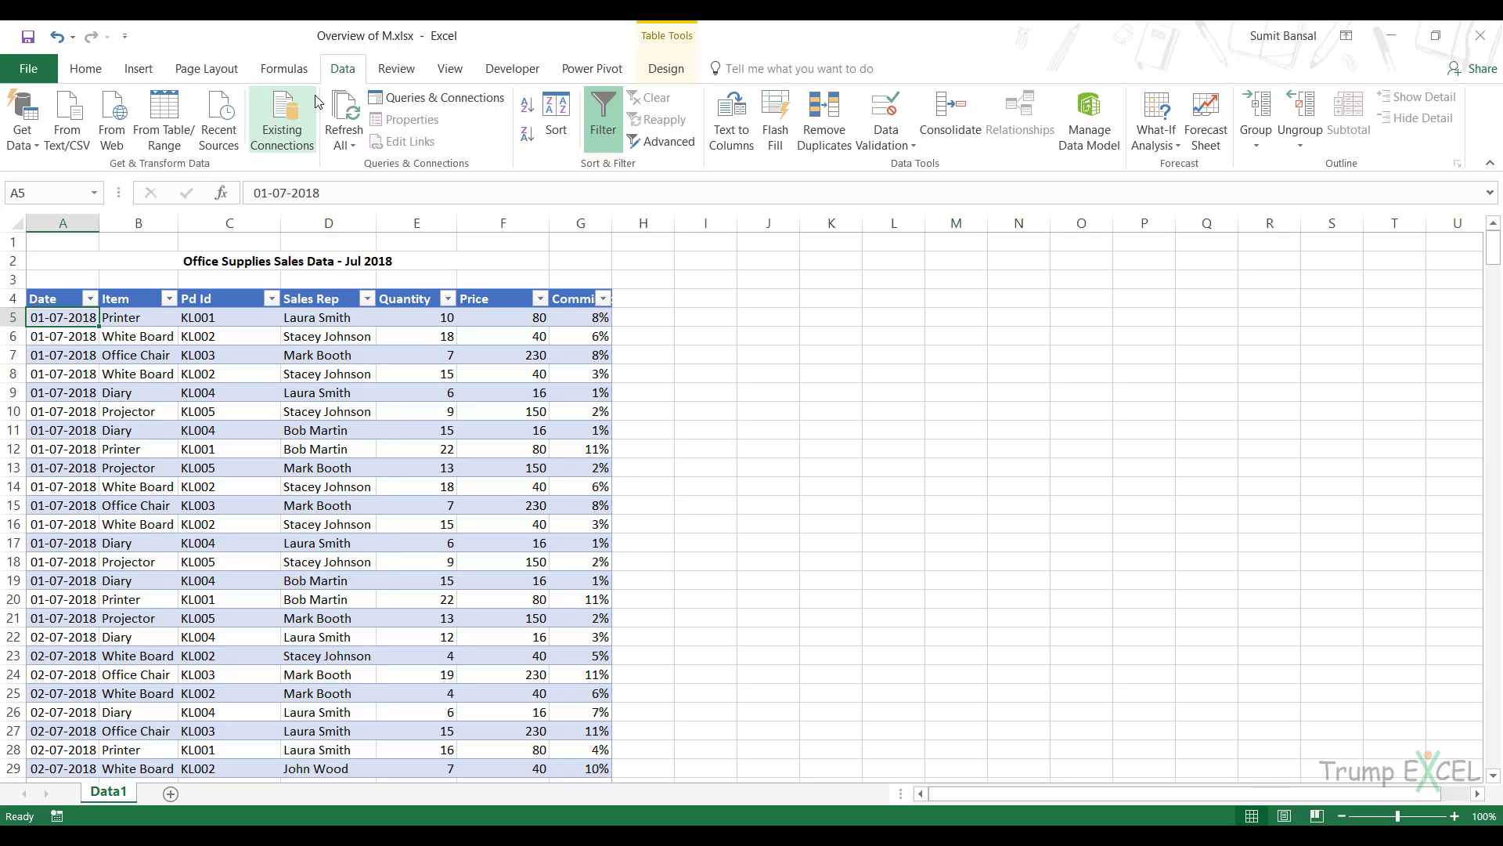
# Load the sales table into the Query Editor and remove the automatic Changed Type step.
pyautogui.click(176, 128)
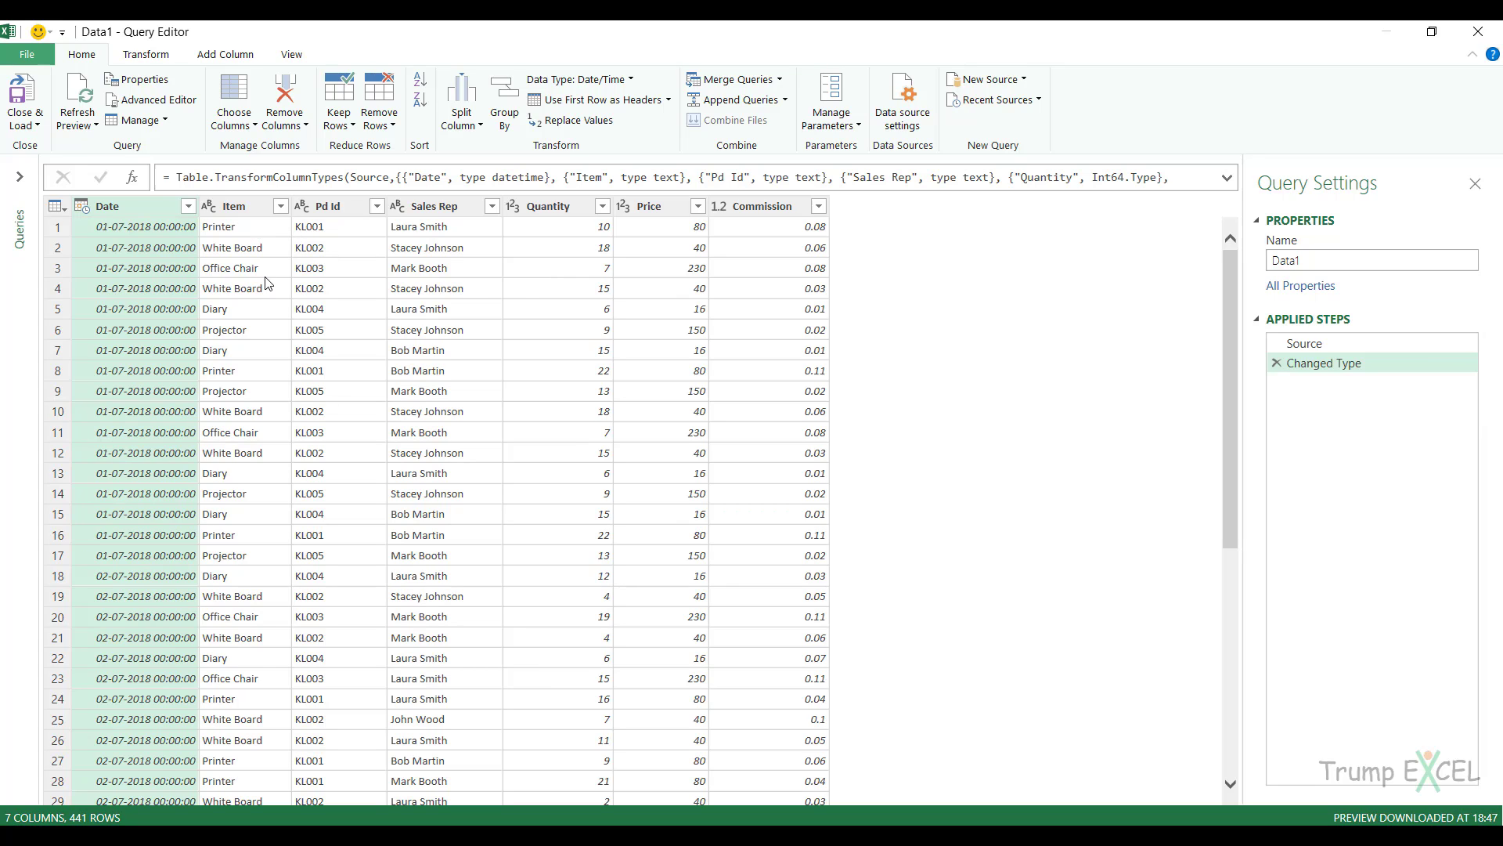
pyautogui.click(1276, 363)
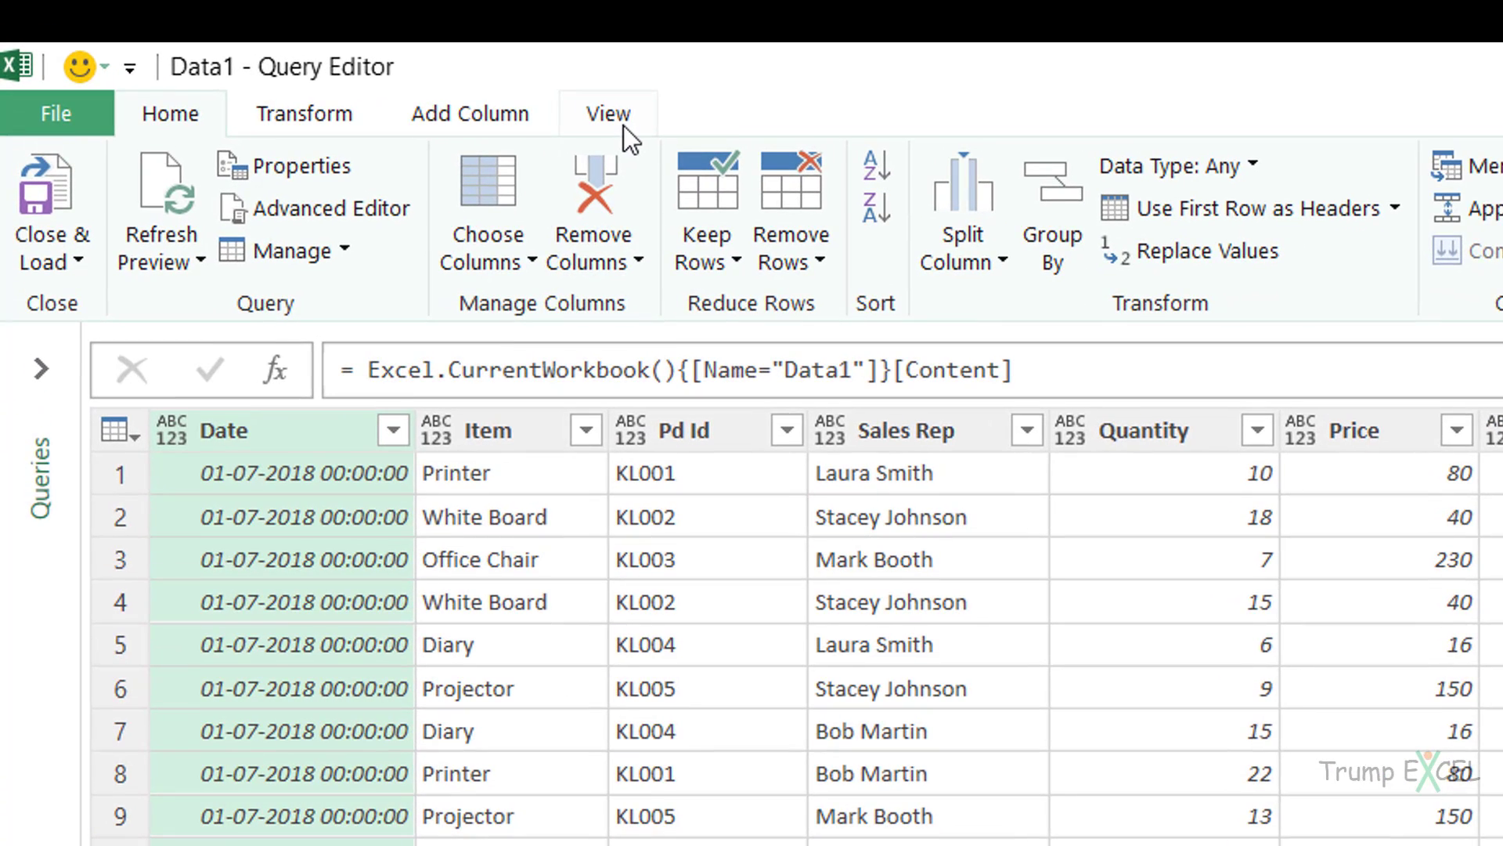
# Open the Advanced Editor for the Data1 query and reposition its window.
pyautogui.click(623, 122)
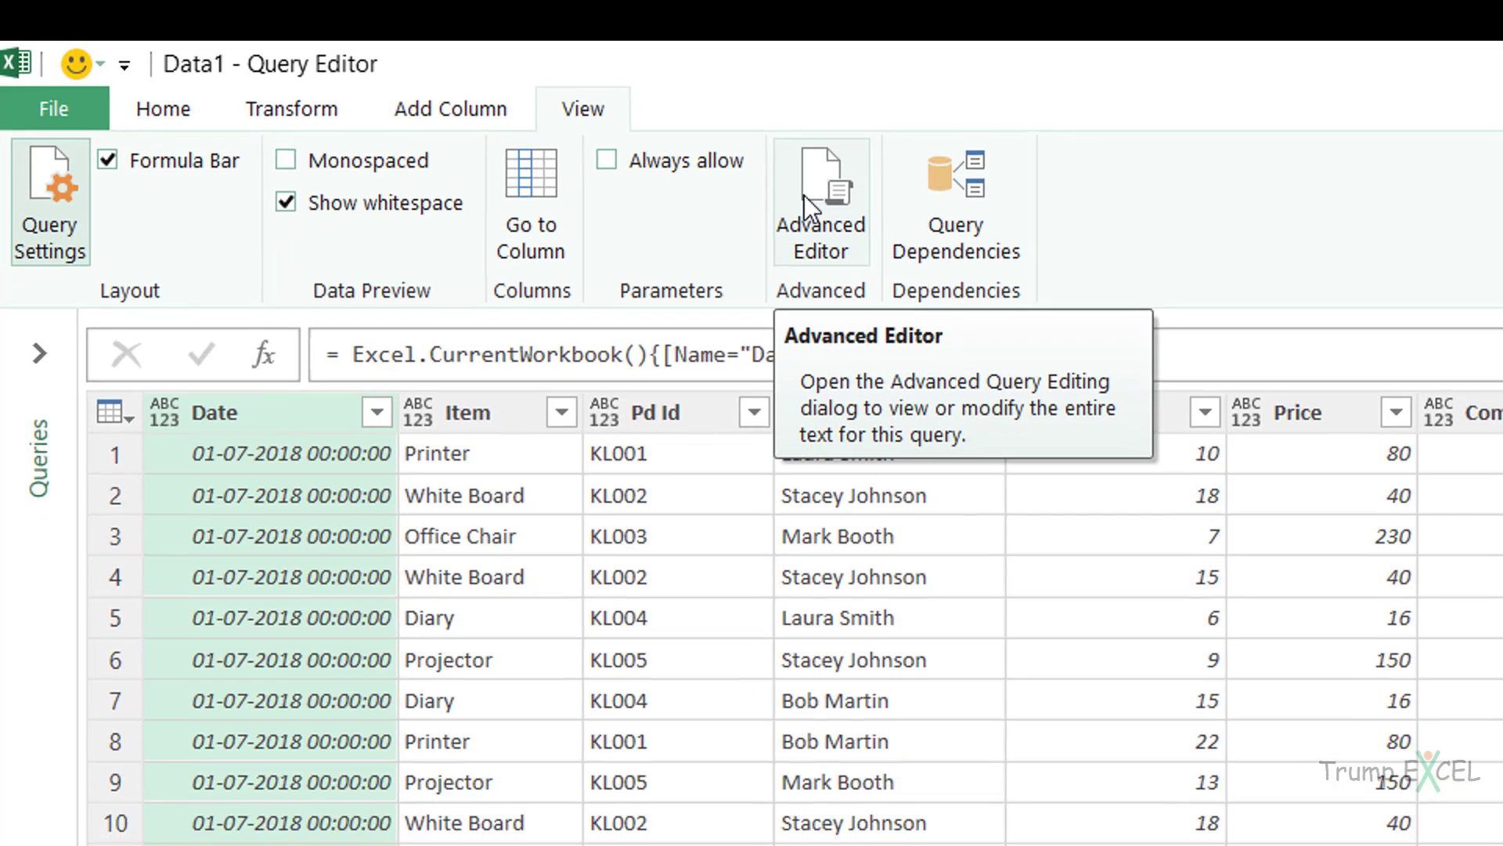
pyautogui.click(838, 202)
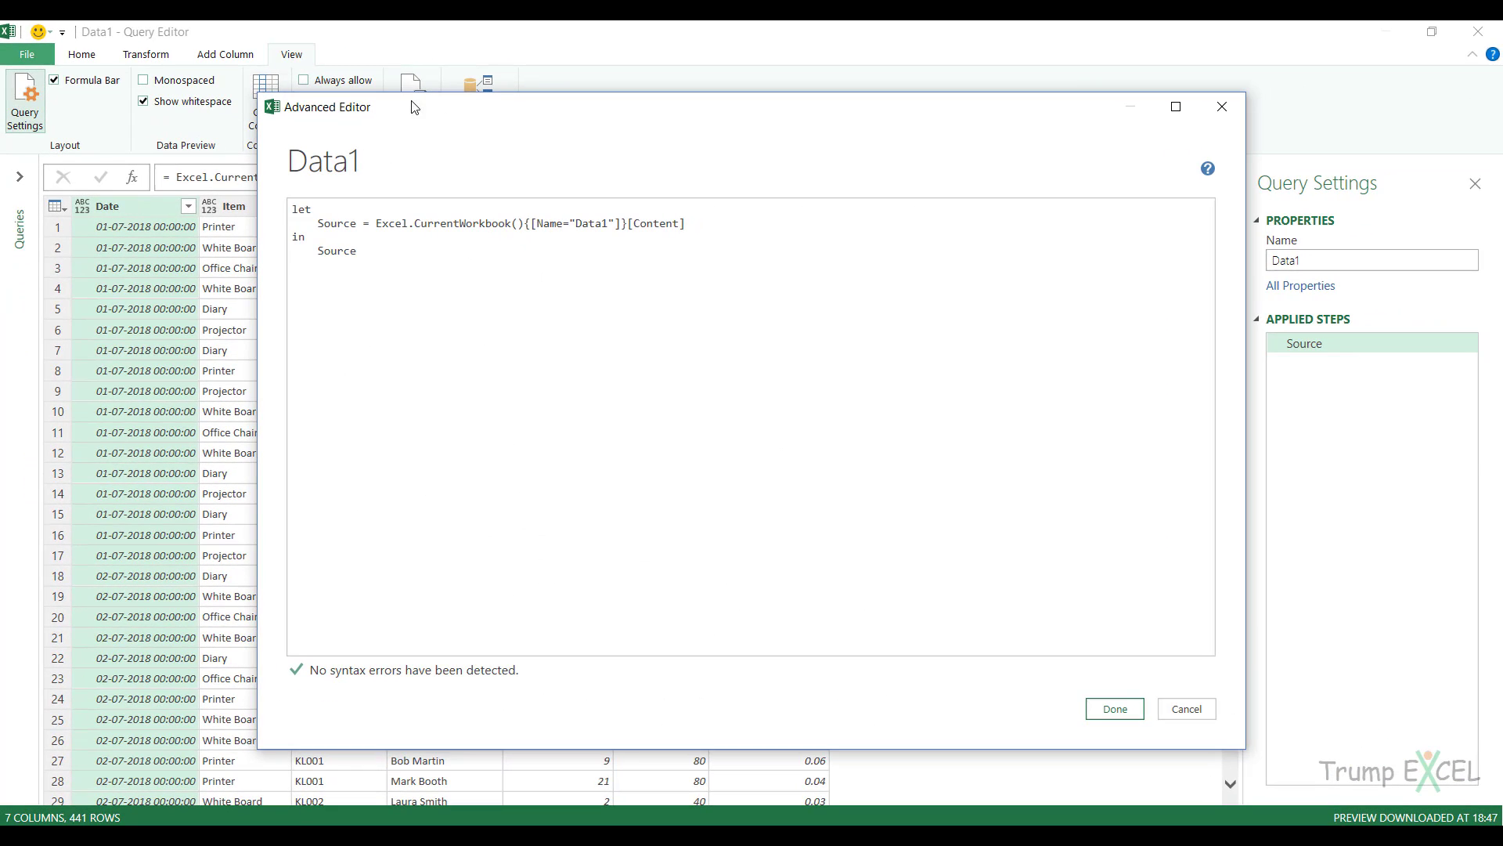
pyautogui.moveTo(412, 101); pyautogui.dragTo(338, 62)
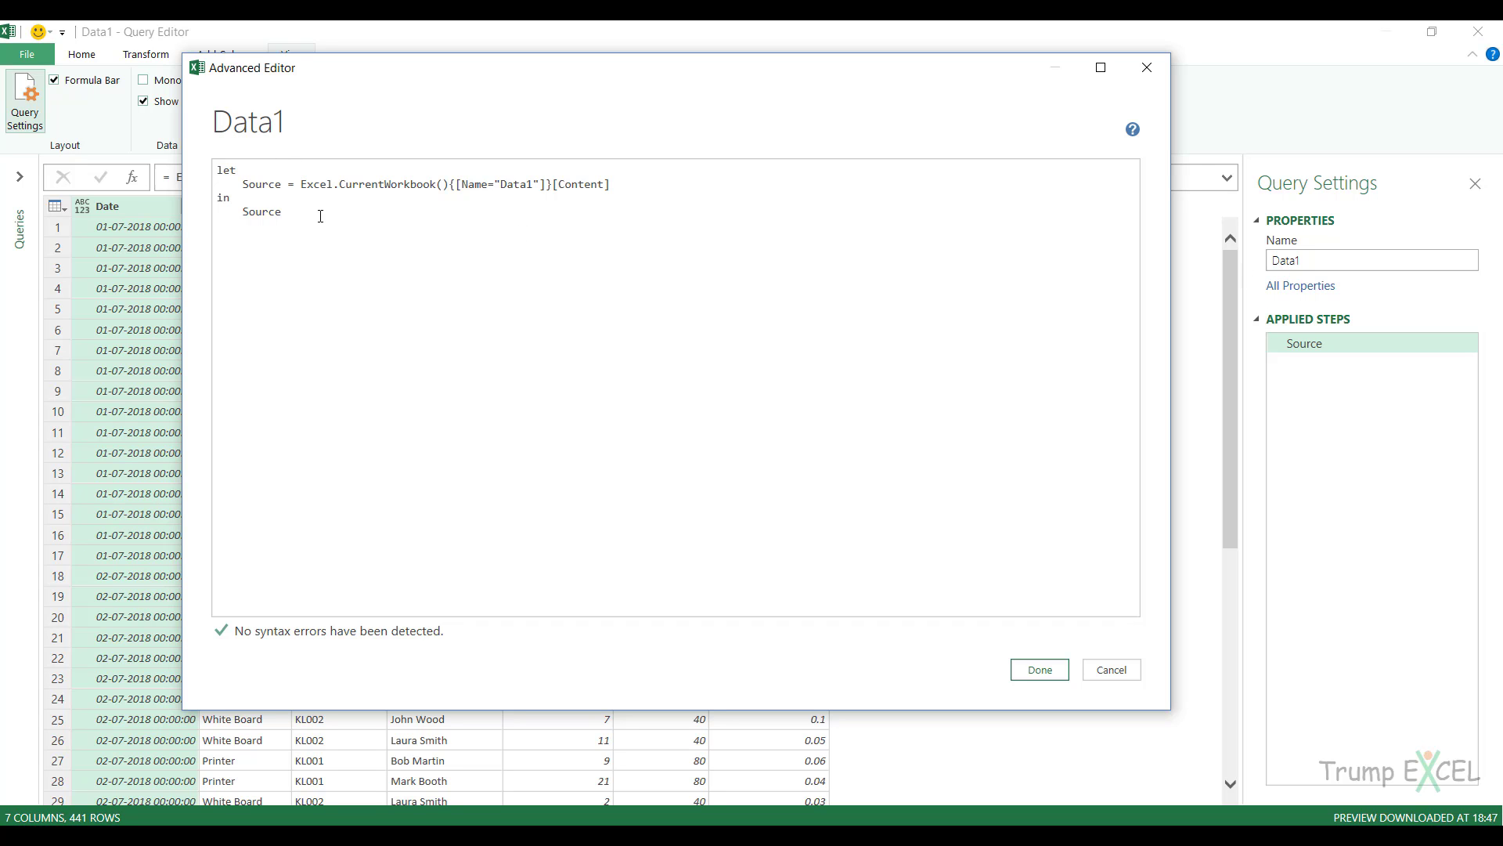
# Examine the structure of the M code: the let and in keywords, the Excel.CurrentWorkbook function and both uses of Source.
pyautogui.moveTo(216, 170); pyautogui.dragTo(287, 205)
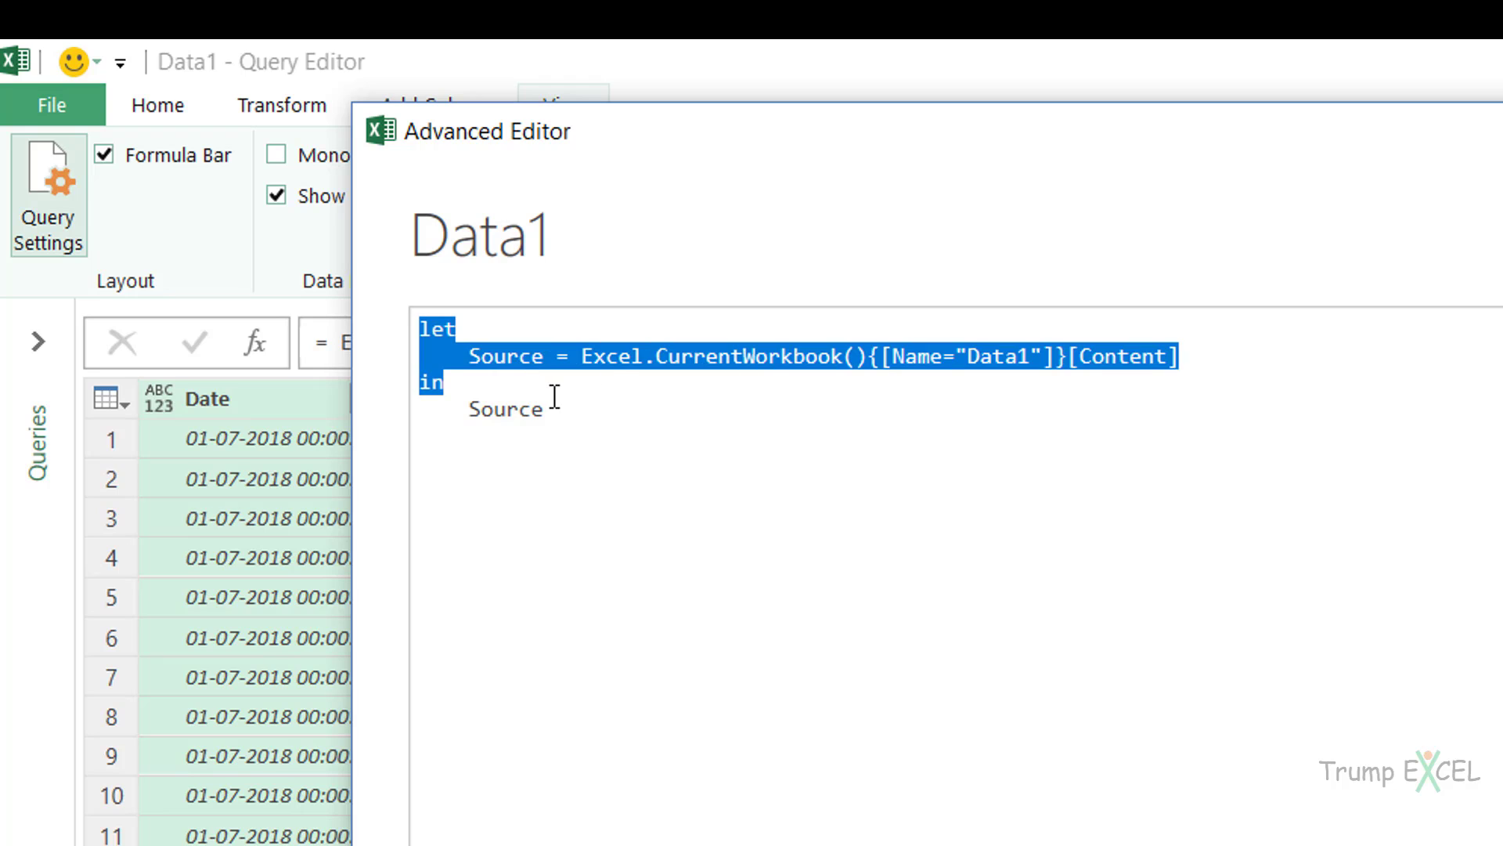
pyautogui.moveTo(554, 397); pyautogui.dragTo(558, 401)
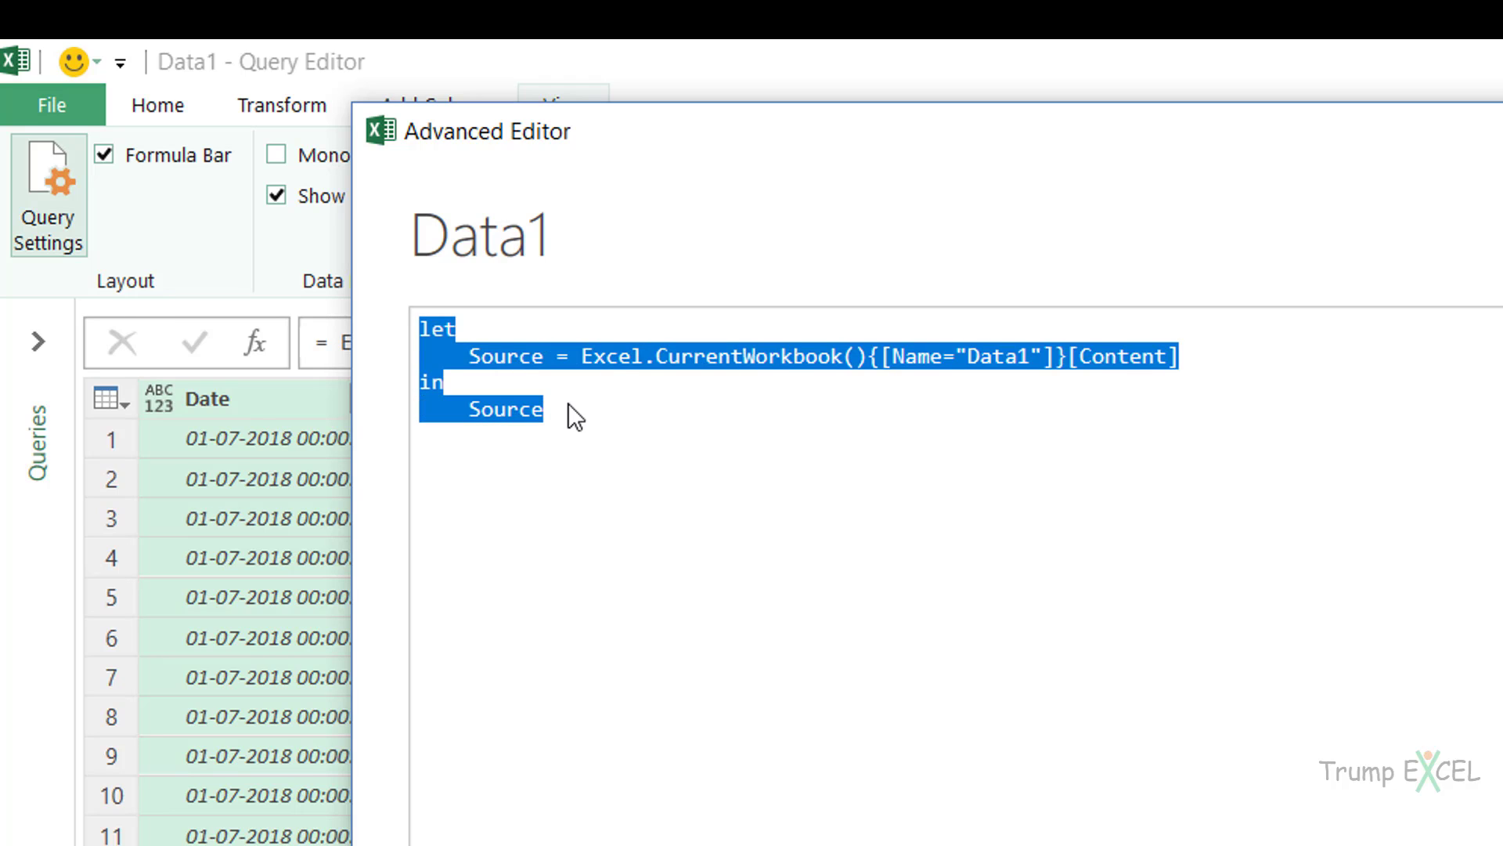
pyautogui.click(566, 403)
pyautogui.moveTo(425, 329); pyautogui.dragTo(462, 328)
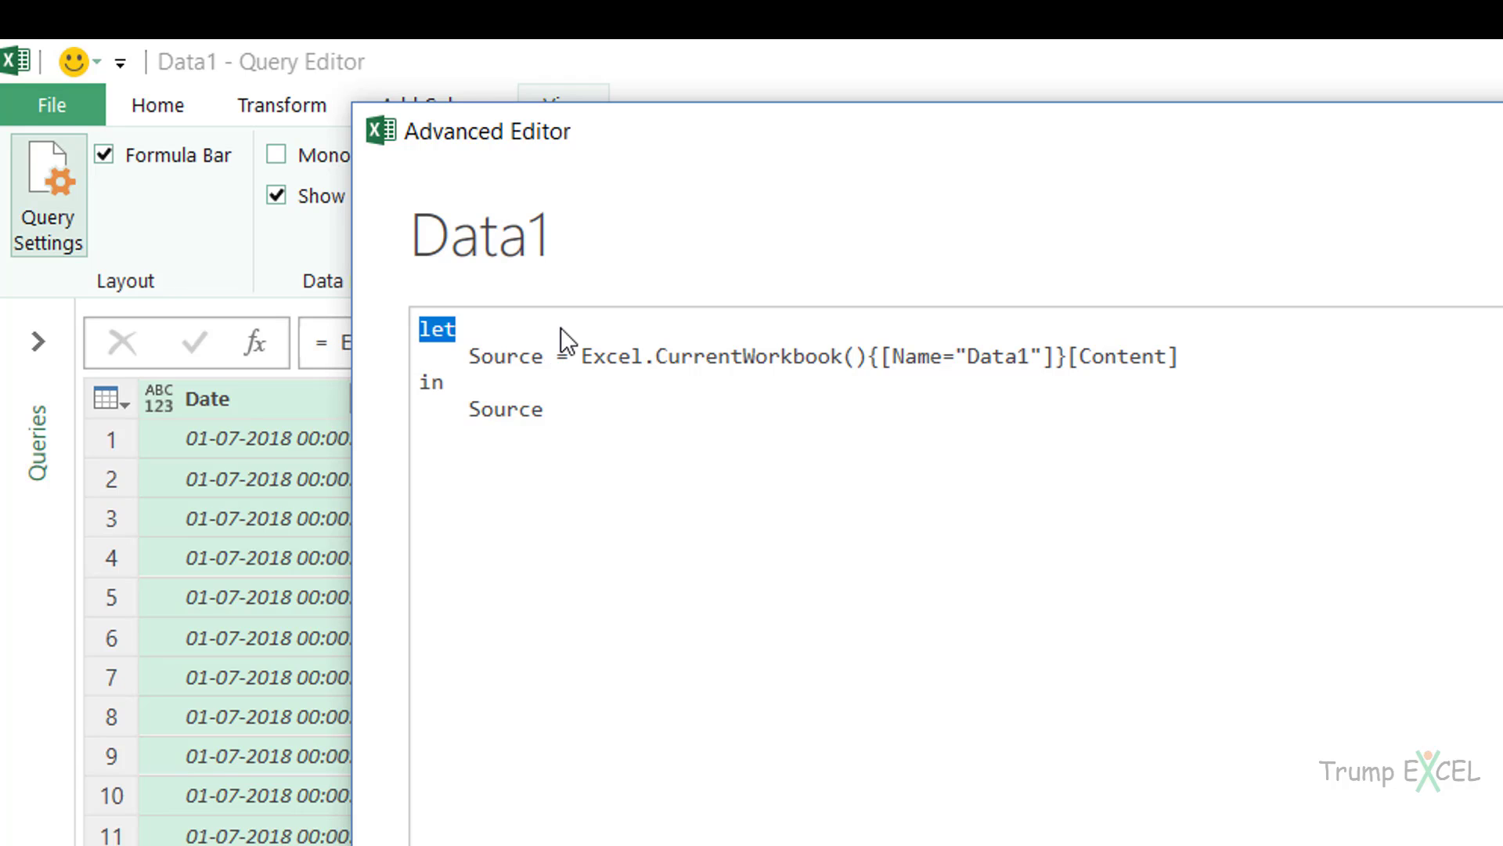
pyautogui.click(481, 336)
pyautogui.moveTo(586, 361); pyautogui.dragTo(851, 357)
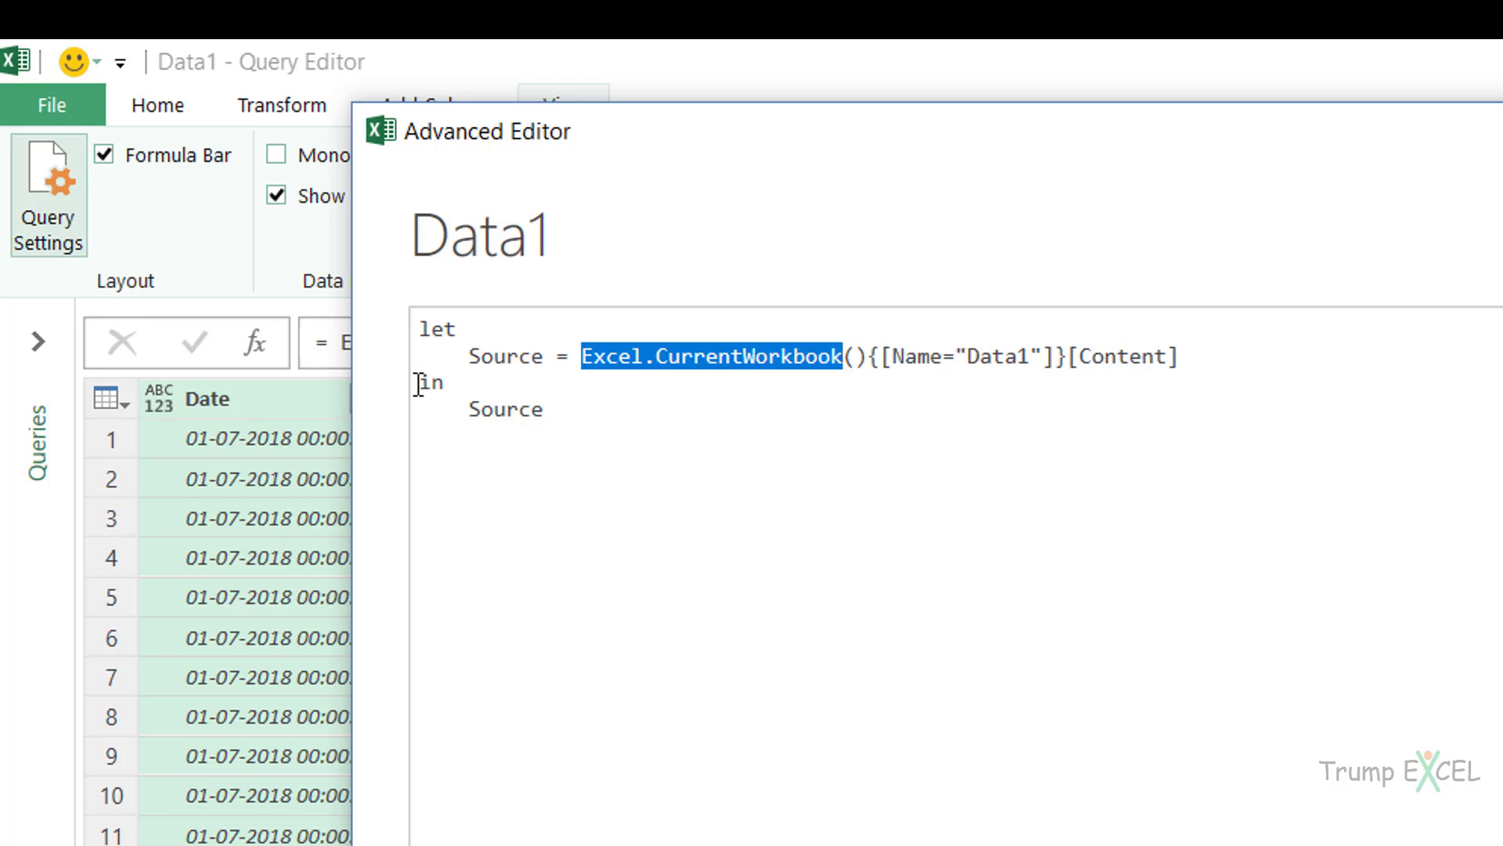
pyautogui.moveTo(419, 382); pyautogui.dragTo(443, 384)
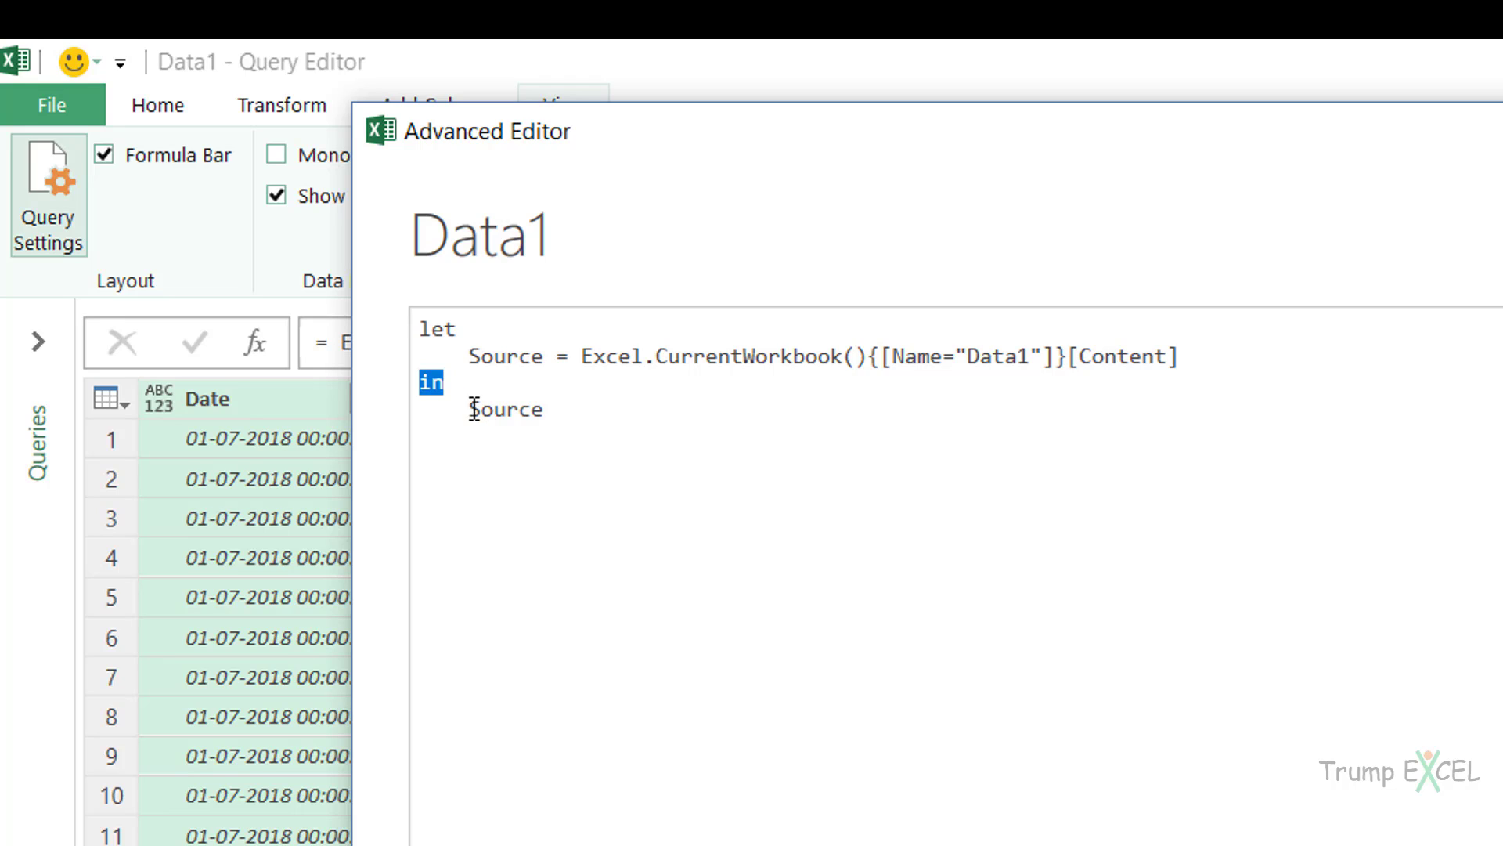
pyautogui.moveTo(469, 408); pyautogui.dragTo(547, 409)
pyautogui.moveTo(470, 410); pyautogui.dragTo(542, 410)
pyautogui.click(473, 357)
pyautogui.moveTo(473, 357); pyautogui.dragTo(542, 357)
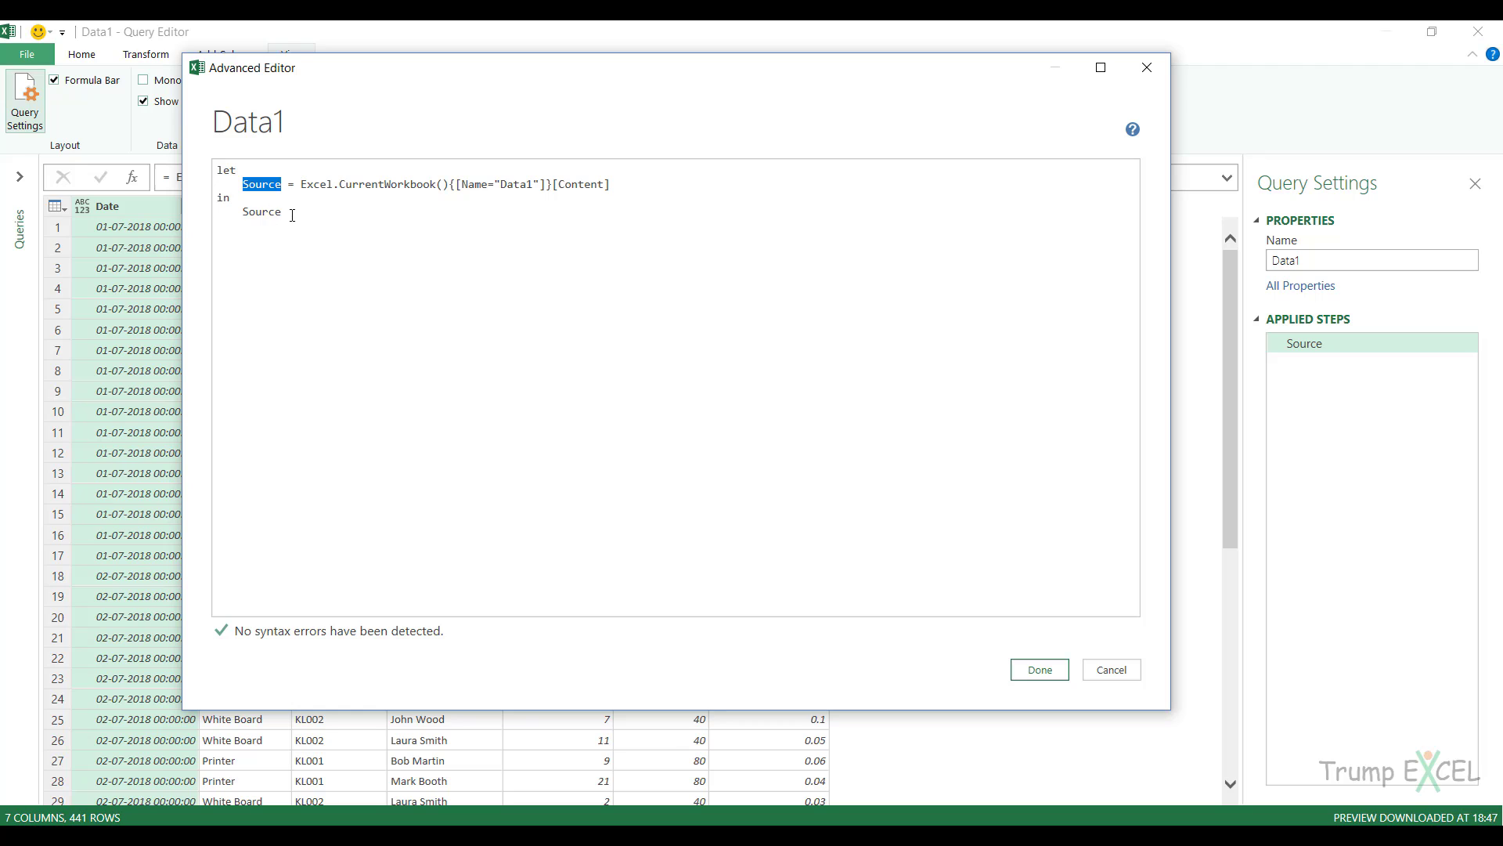
# Copy the complete M code of the Data1 query into a blank Notepad document and put Notepad out of the way.
pyautogui.click(292, 216)
pyautogui.moveTo(292, 211); pyautogui.dragTo(226, 164)
pyautogui.hotkey('ctrl', 'c')
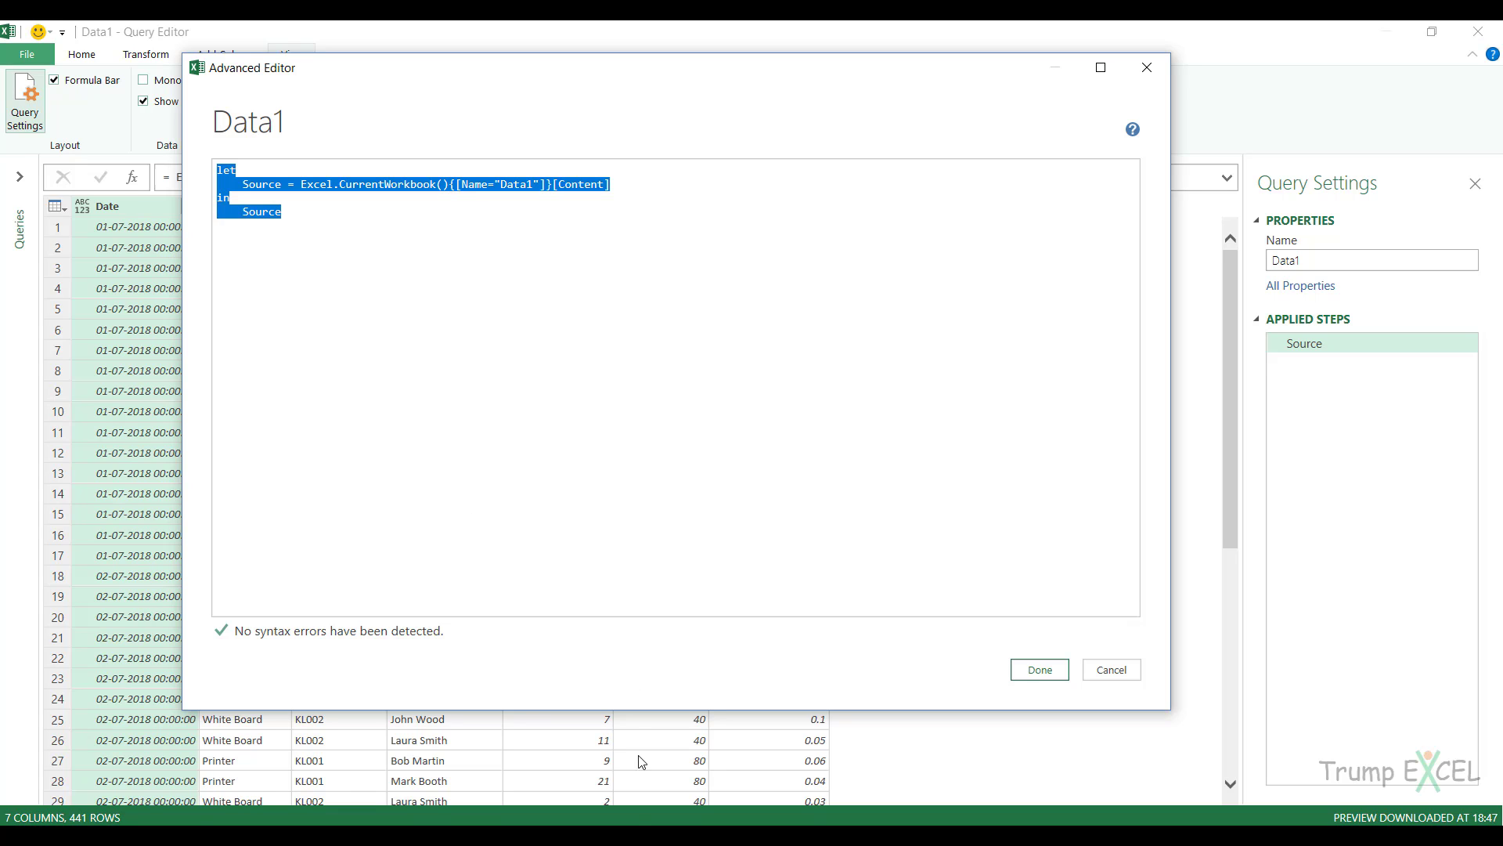
pyautogui.hotkey('alt', 'Tab')
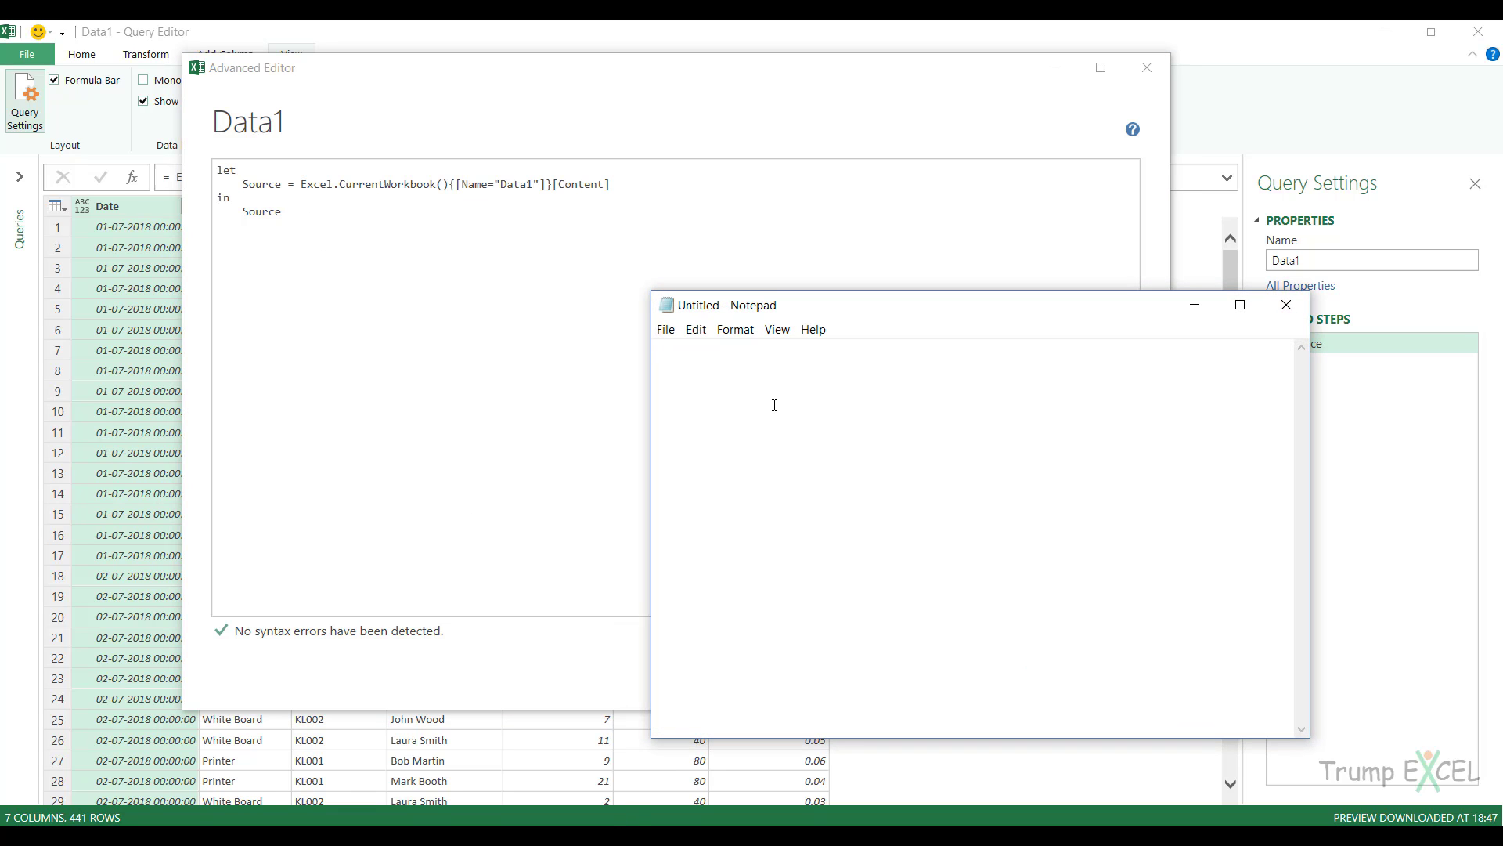
pyautogui.hotkey('ctrl', 'v')
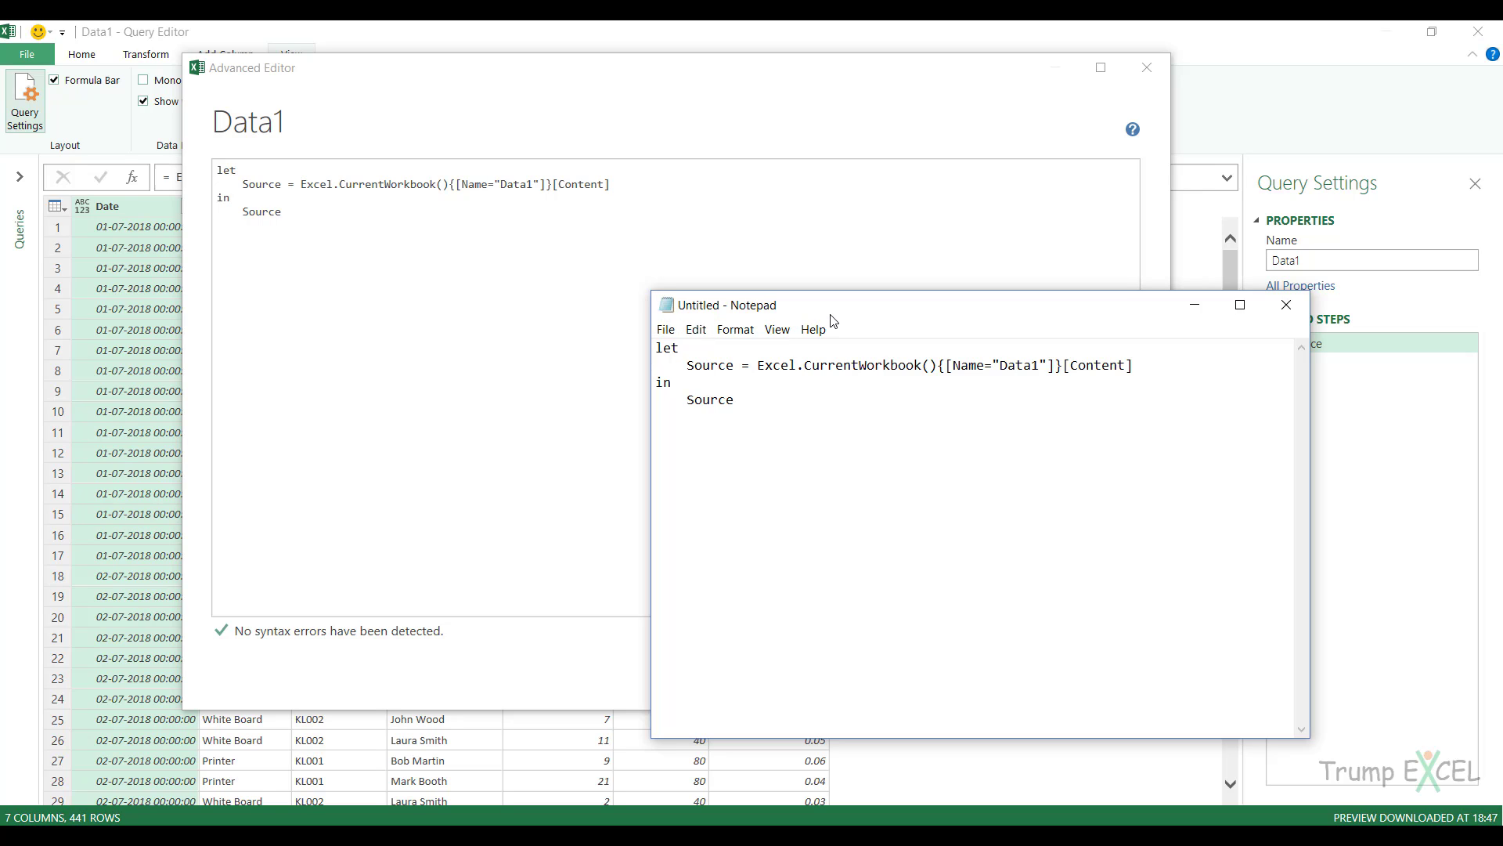
pyautogui.click(1195, 305)
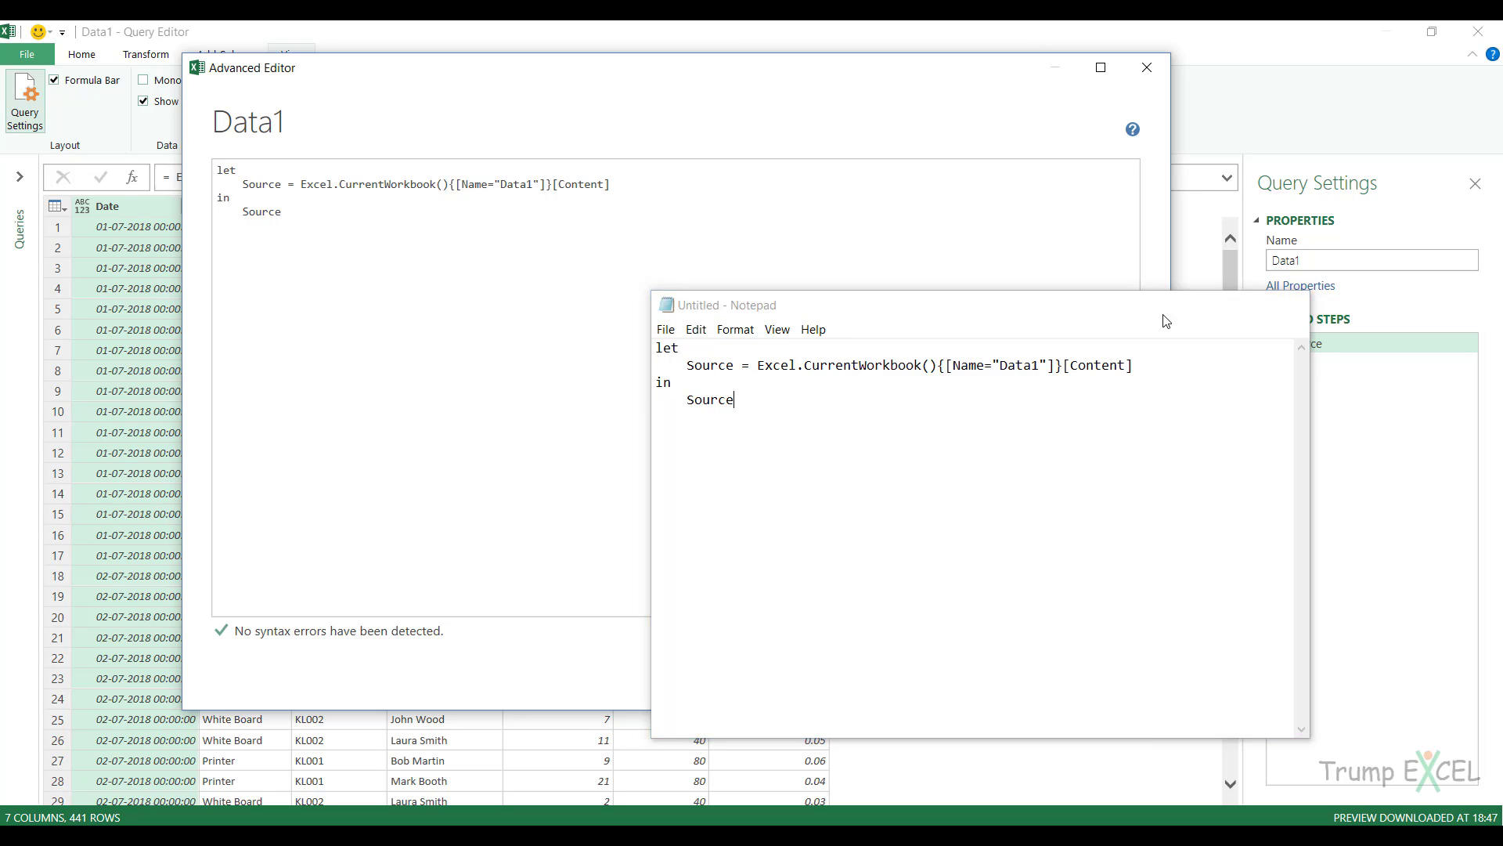
# Try a lowercase d in the table name Data1 on the Source line and restore the capital D.
pyautogui.click(326, 223)
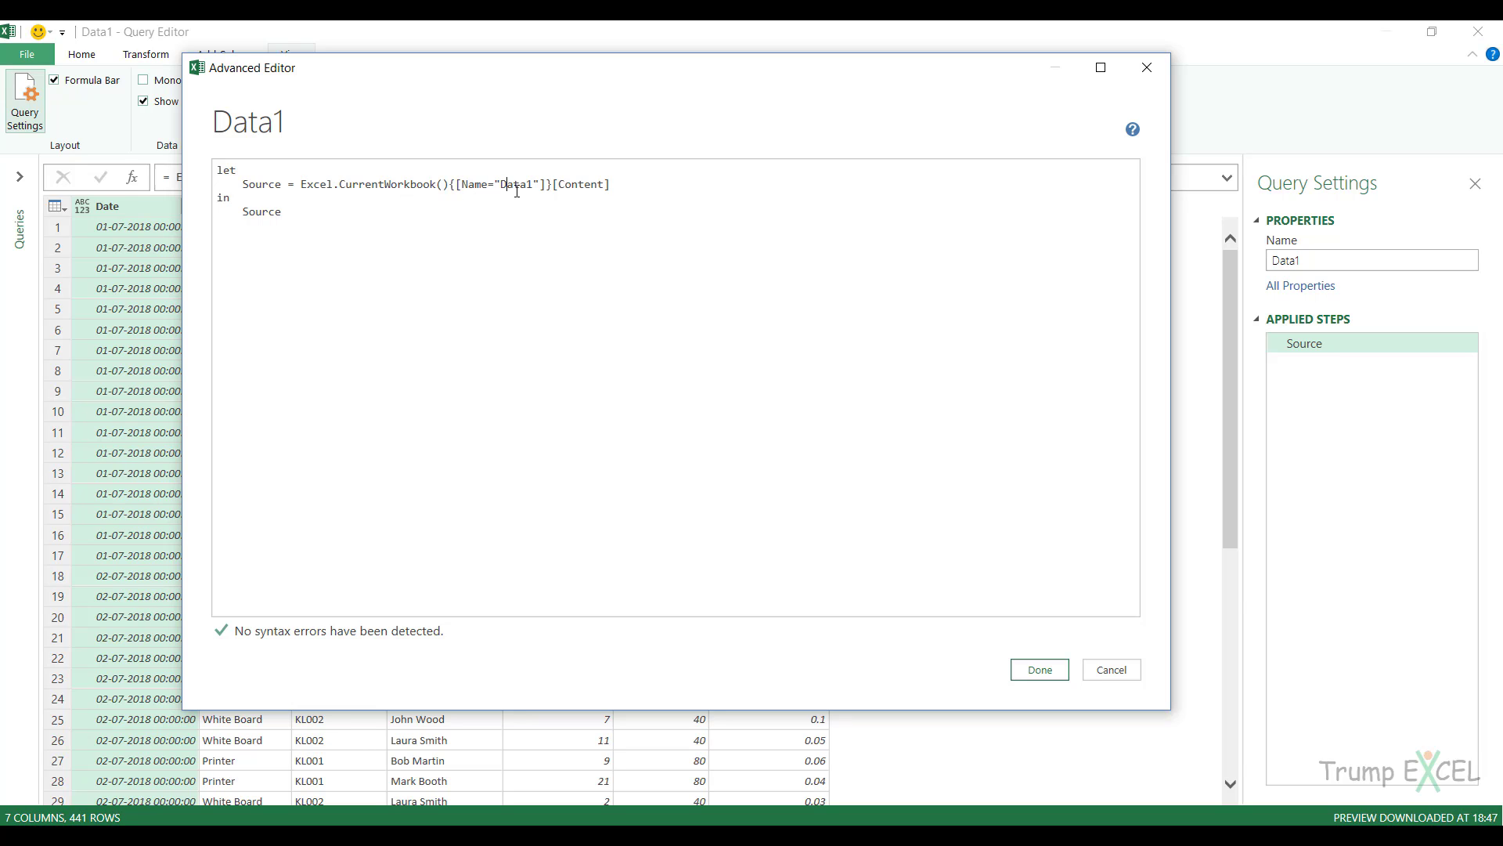
pyautogui.press('BackSpace')
pyautogui.write('d')
pyautogui.press('BackSpace')
pyautogui.write('D')
# Close the Advanced Editor with Done and change the Date column's data type to Date.
pyautogui.click(1018, 675)
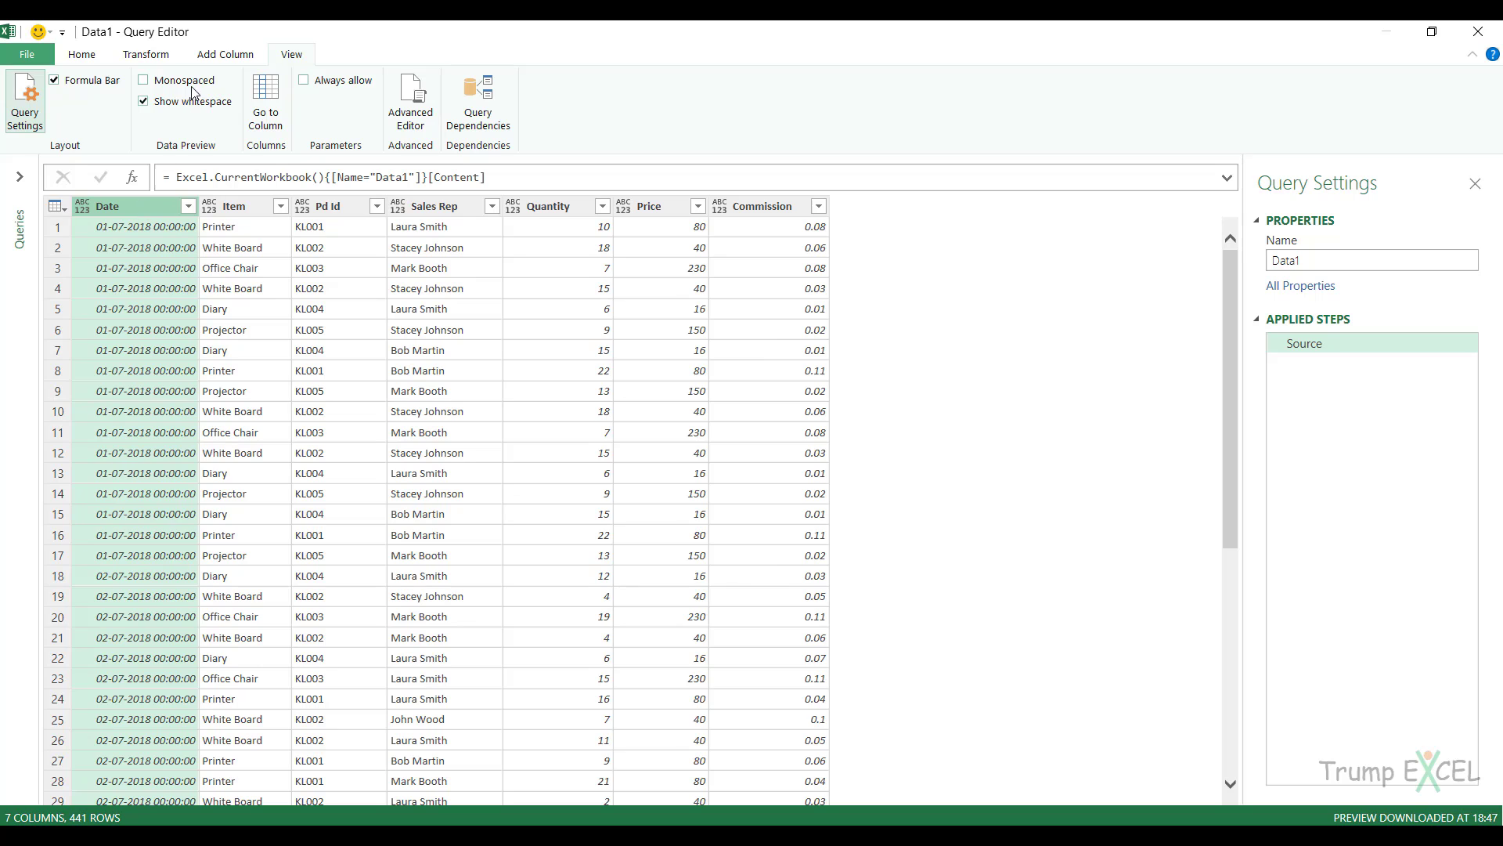
pyautogui.click(171, 63)
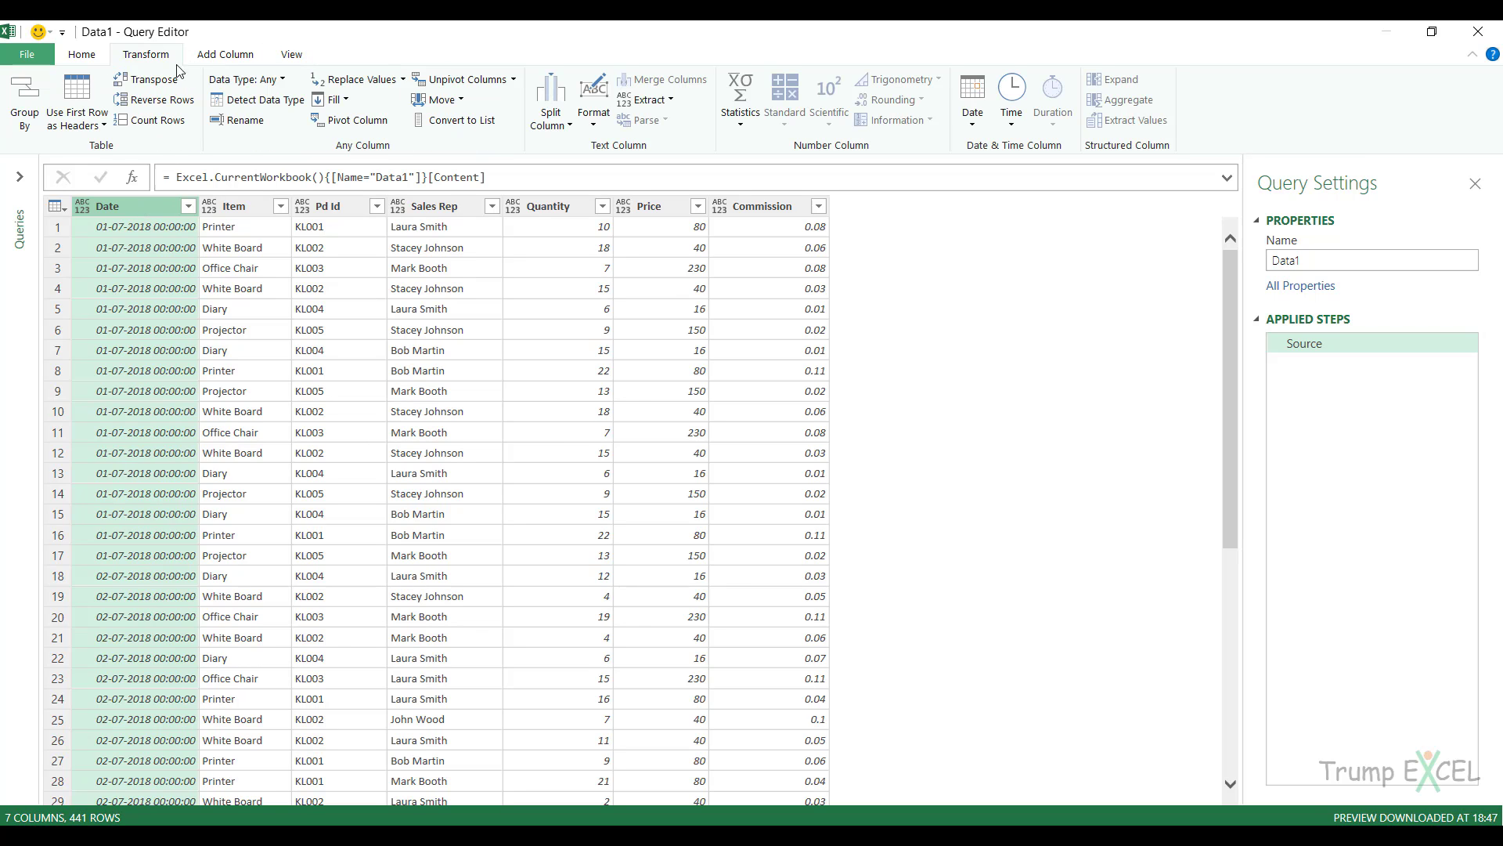
pyautogui.click(285, 81)
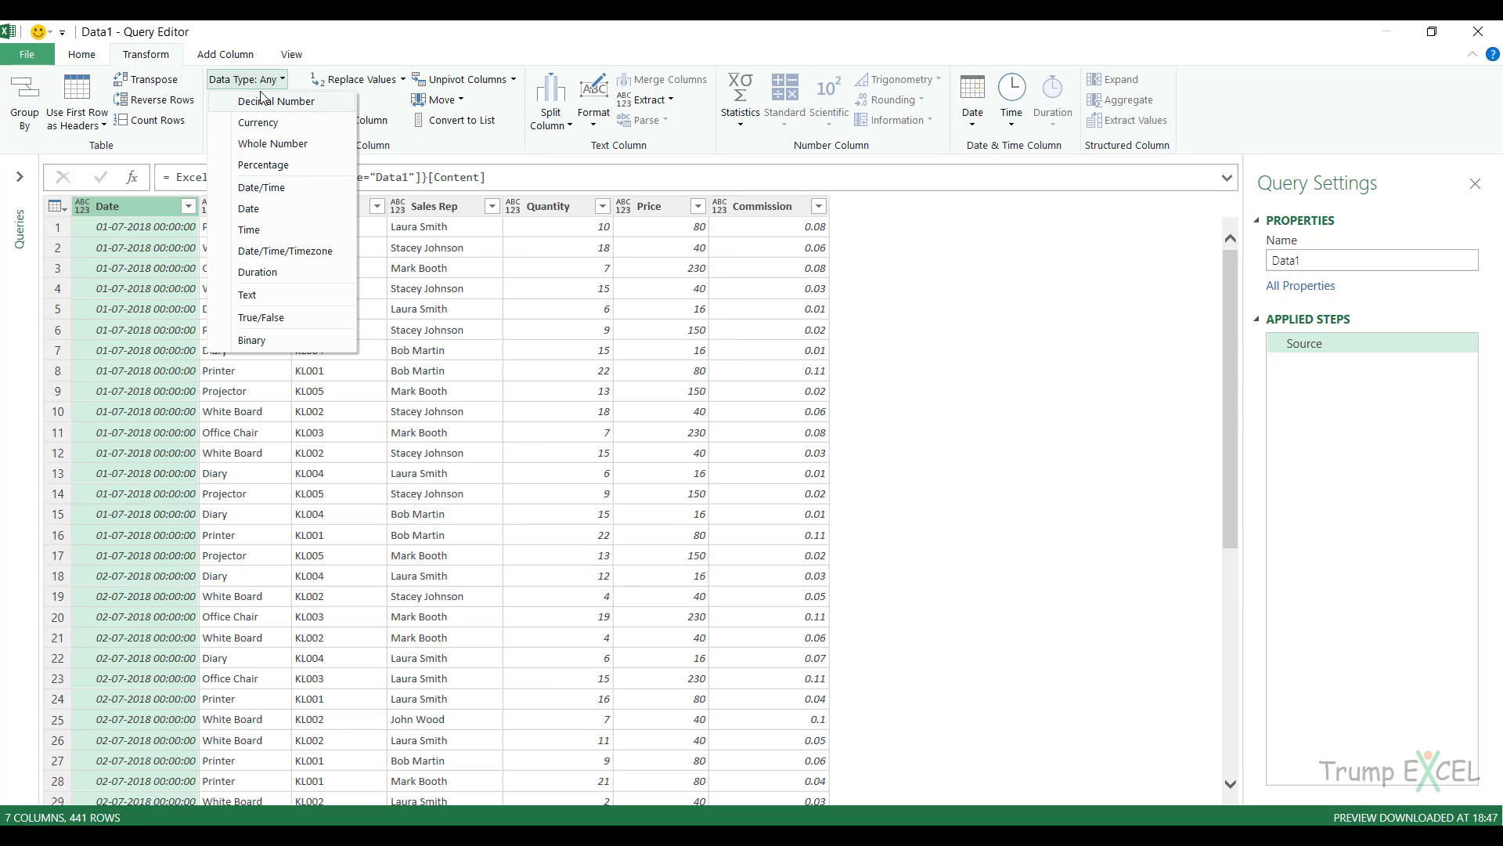
pyautogui.click(258, 214)
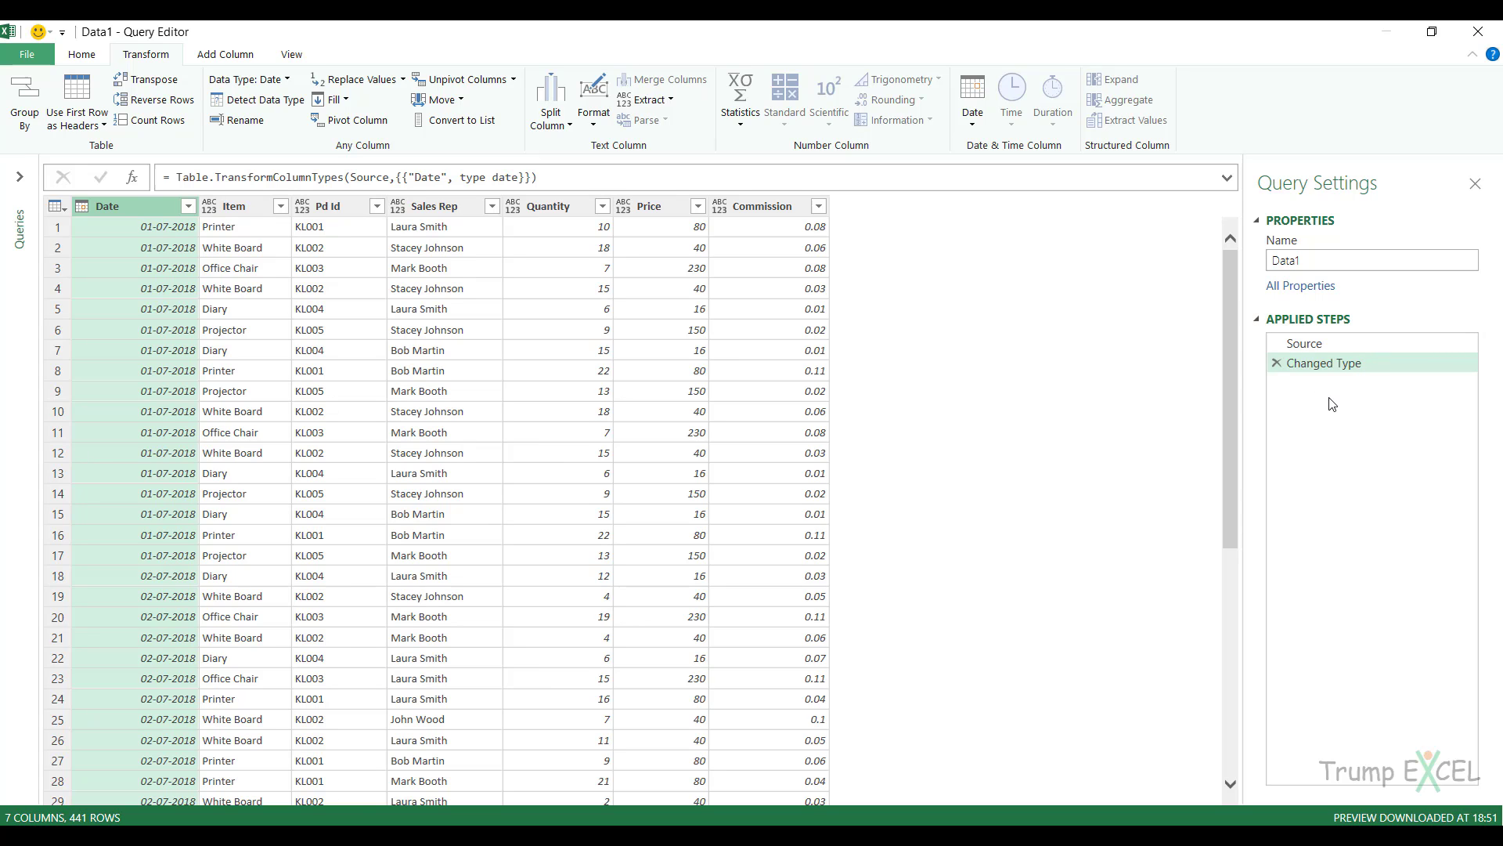
# Reopen the Advanced Editor and place the Notepad copy of the original code next to the new code.
pyautogui.click(291, 54)
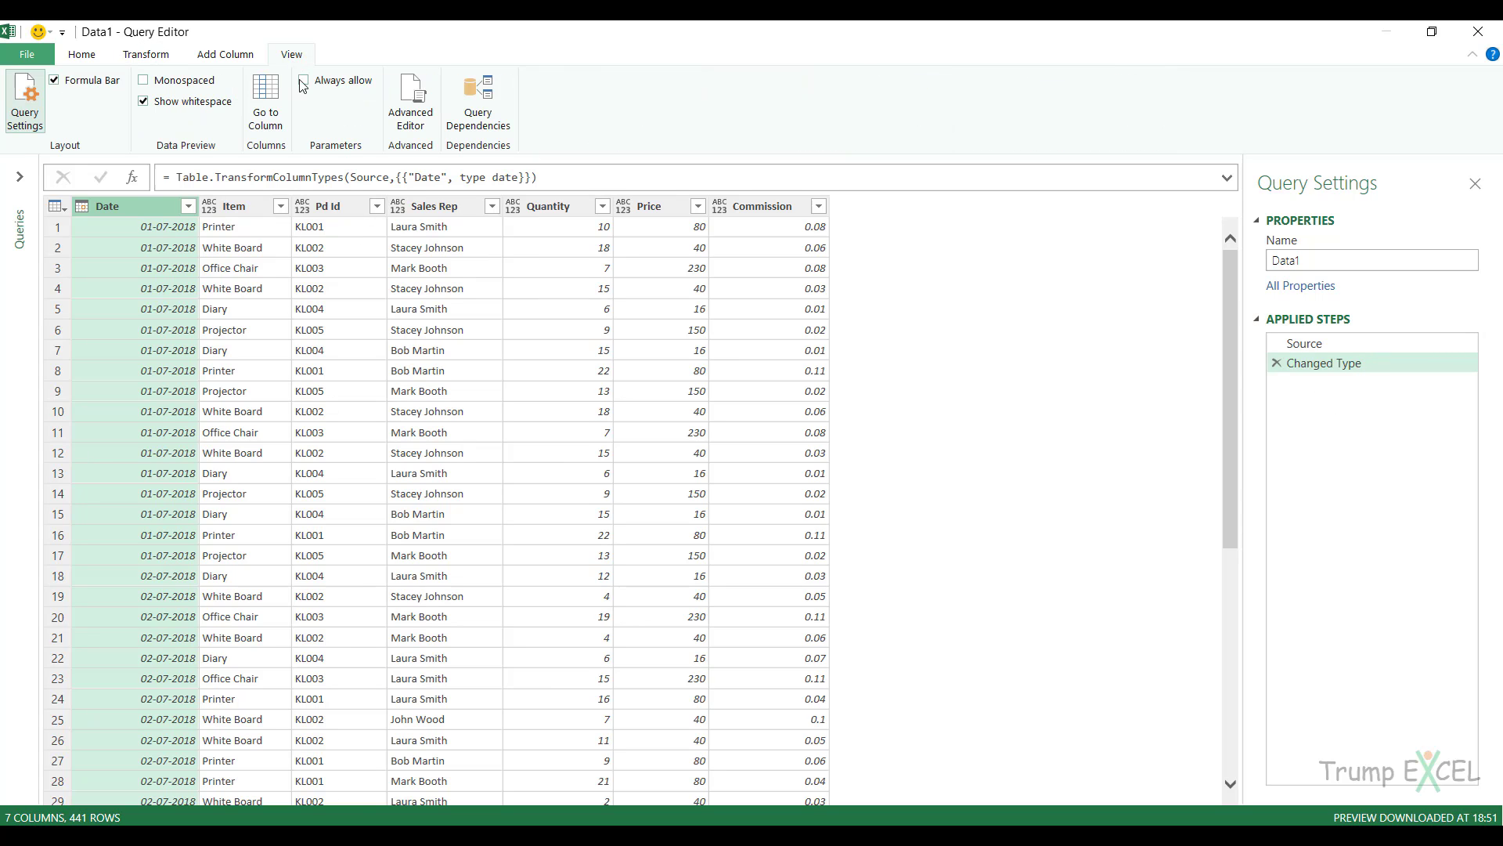
pyautogui.click(410, 100)
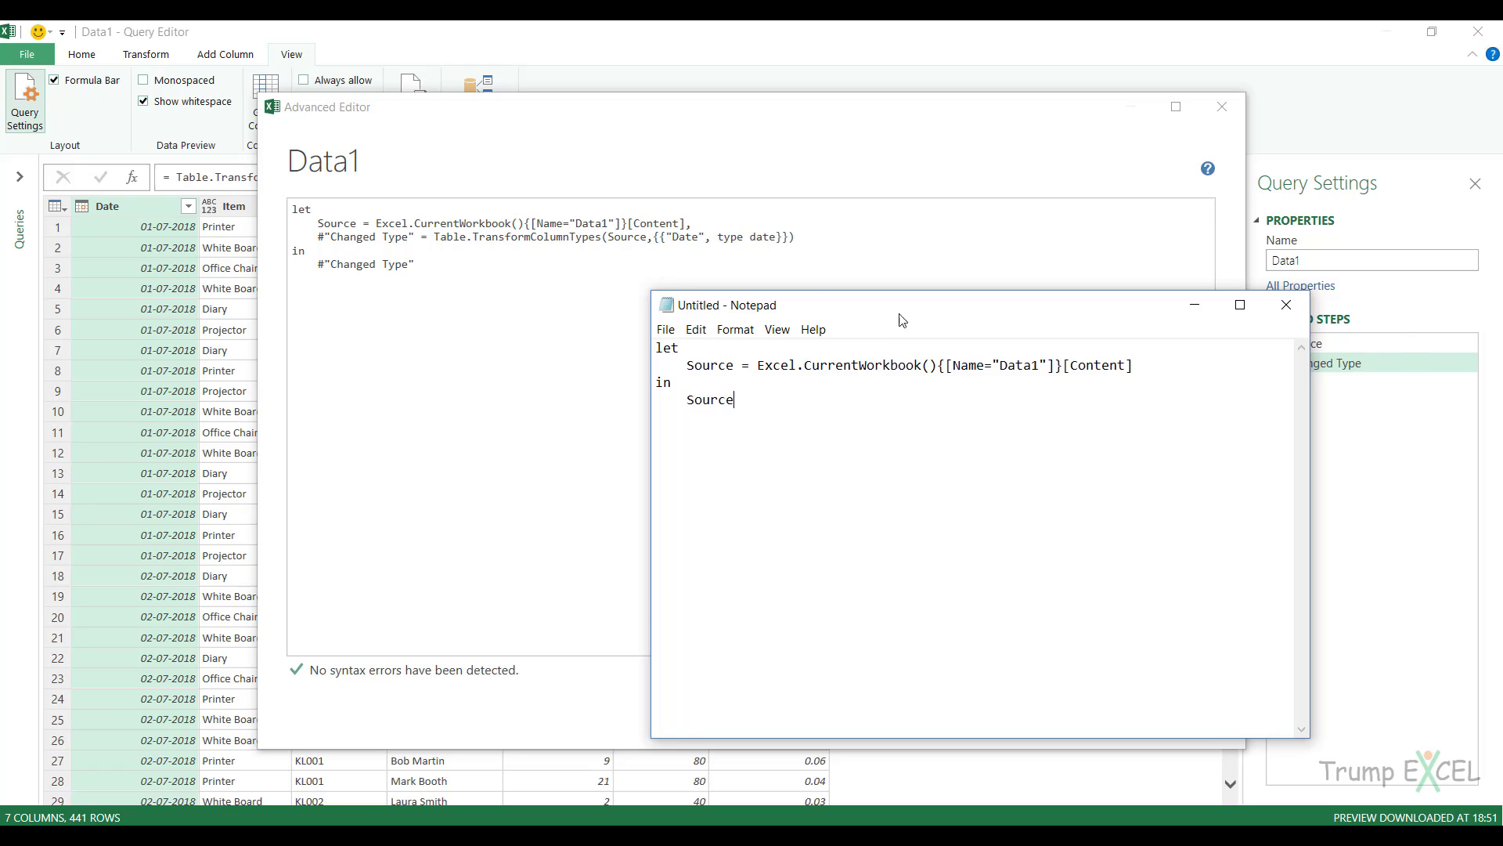
pyautogui.moveTo(899, 313); pyautogui.dragTo(986, 303)
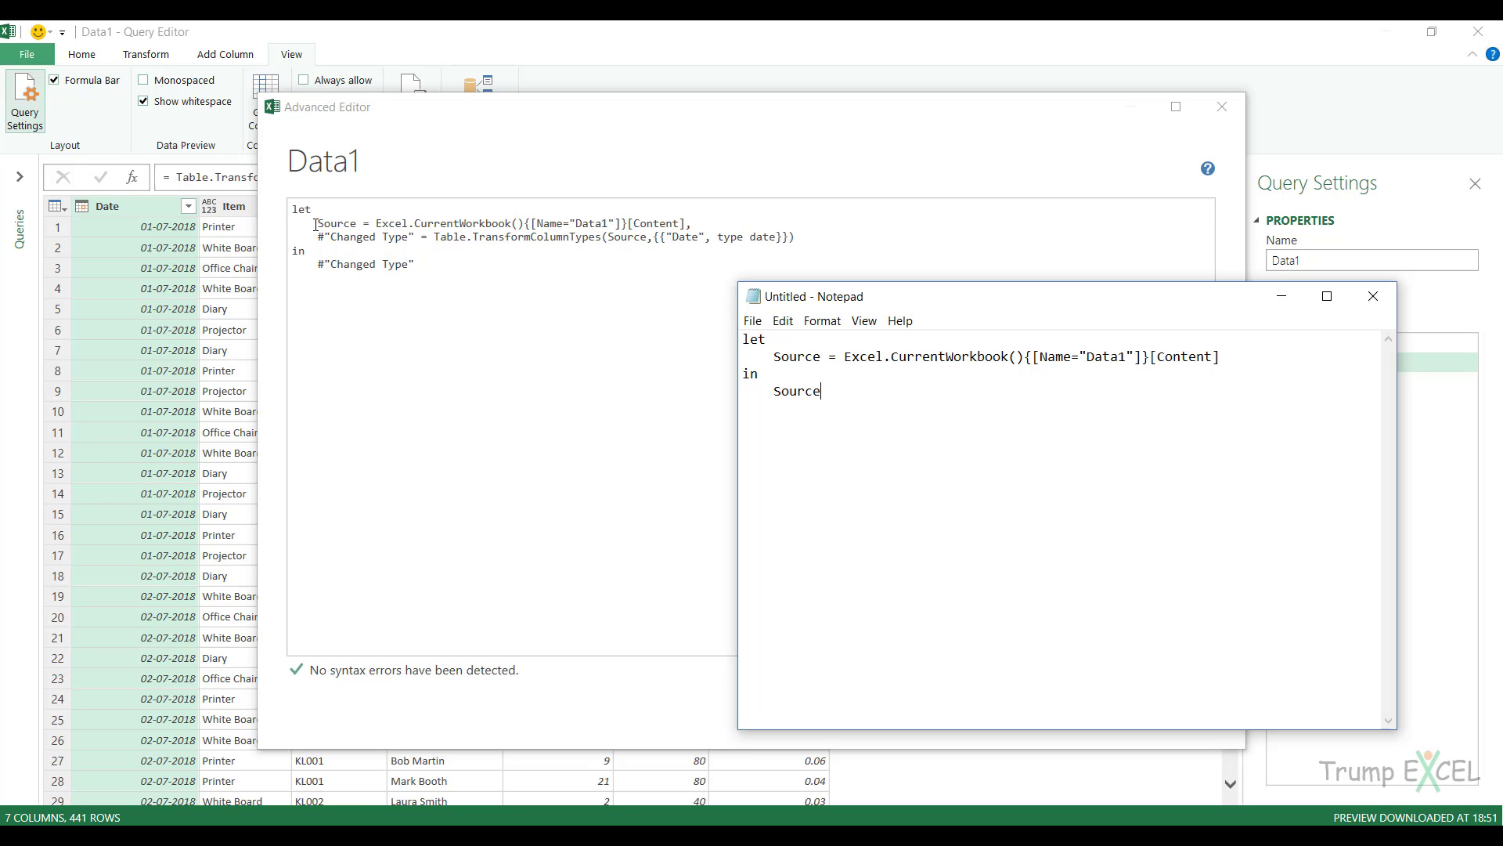
# Compare the new code with the Notepad copy, examining the comma ending the Source line and the added #"Changed Type" line.
pyautogui.click(688, 225)
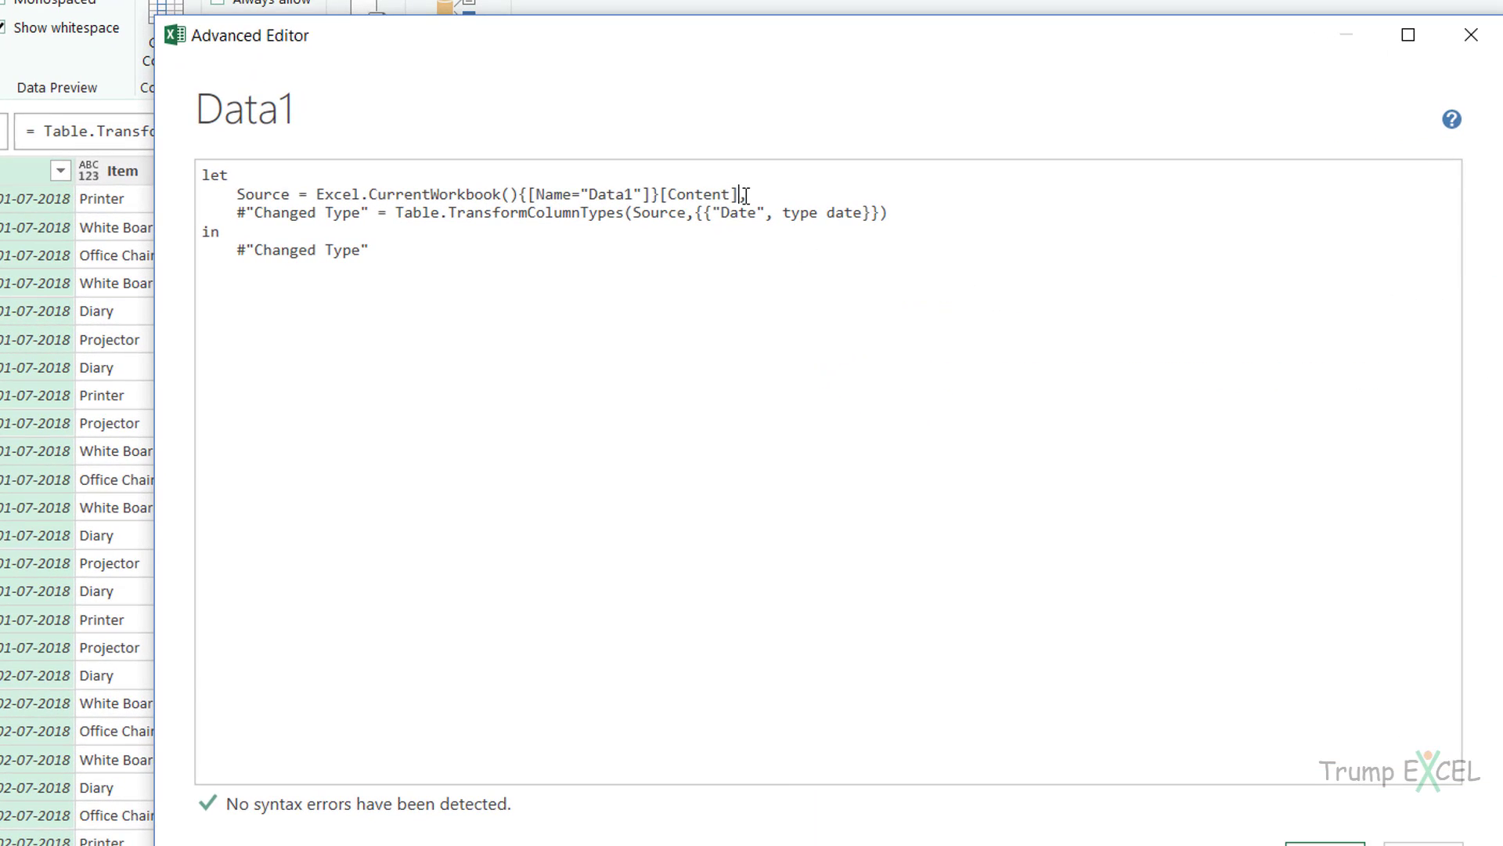
pyautogui.moveTo(680, 224); pyautogui.dragTo(692, 224)
pyautogui.hotkey('alt', 'Tab')
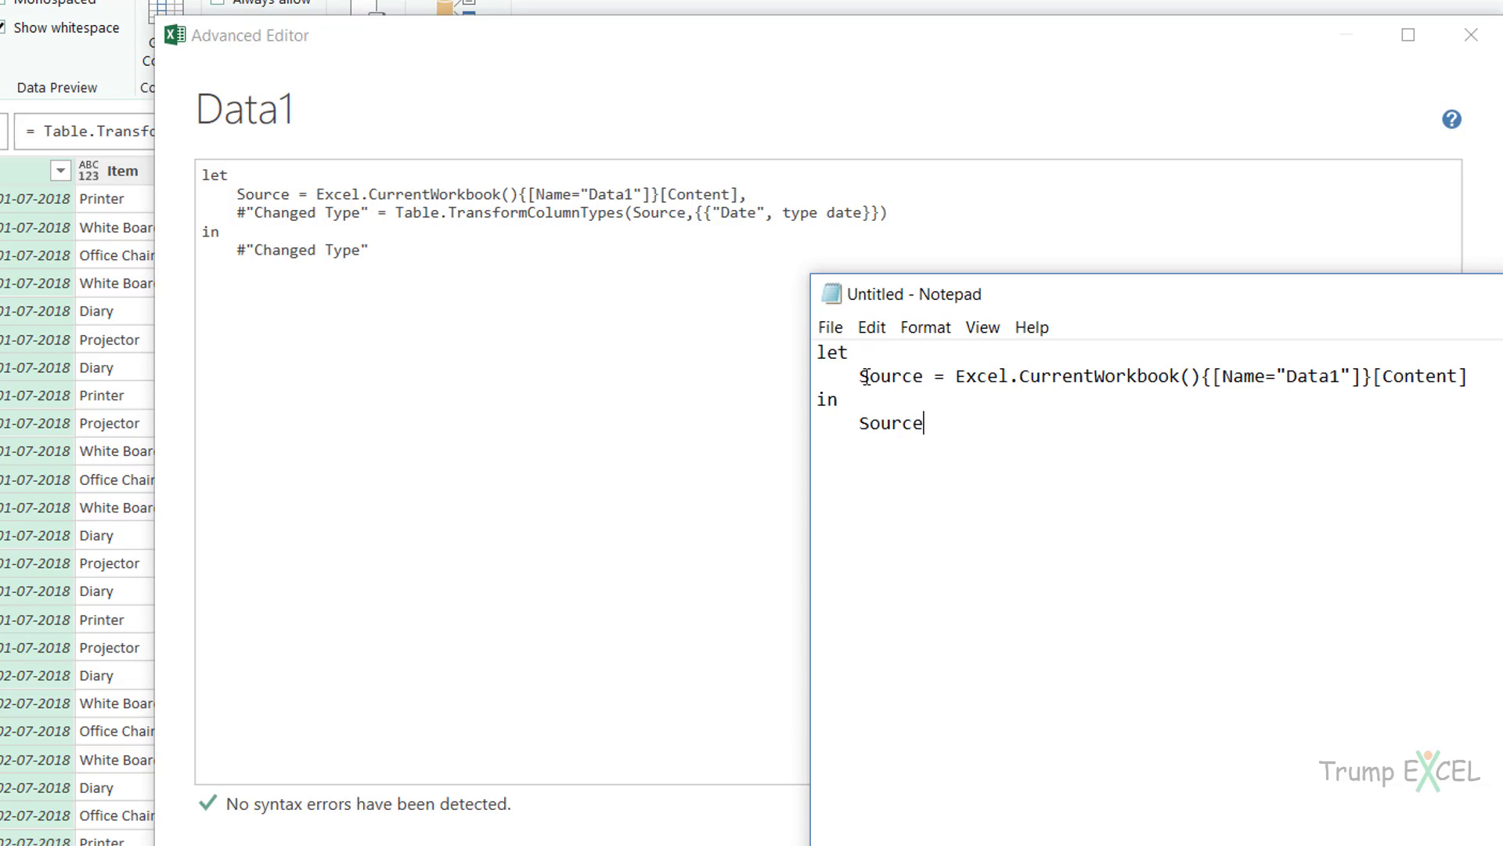
pyautogui.click(237, 195)
pyautogui.moveTo(238, 194); pyautogui.dragTo(906, 217)
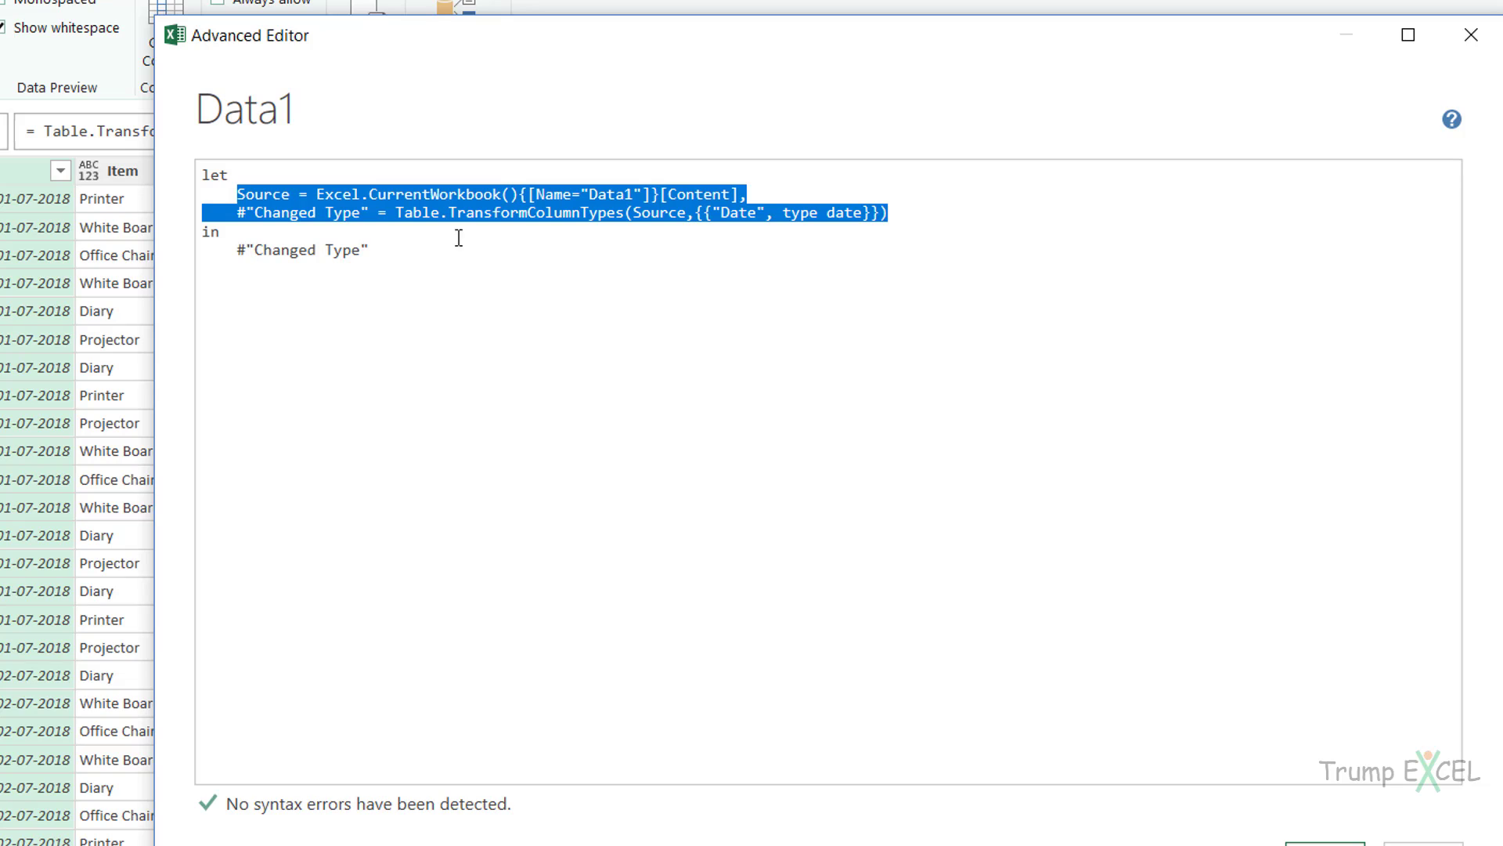
pyautogui.click(731, 195)
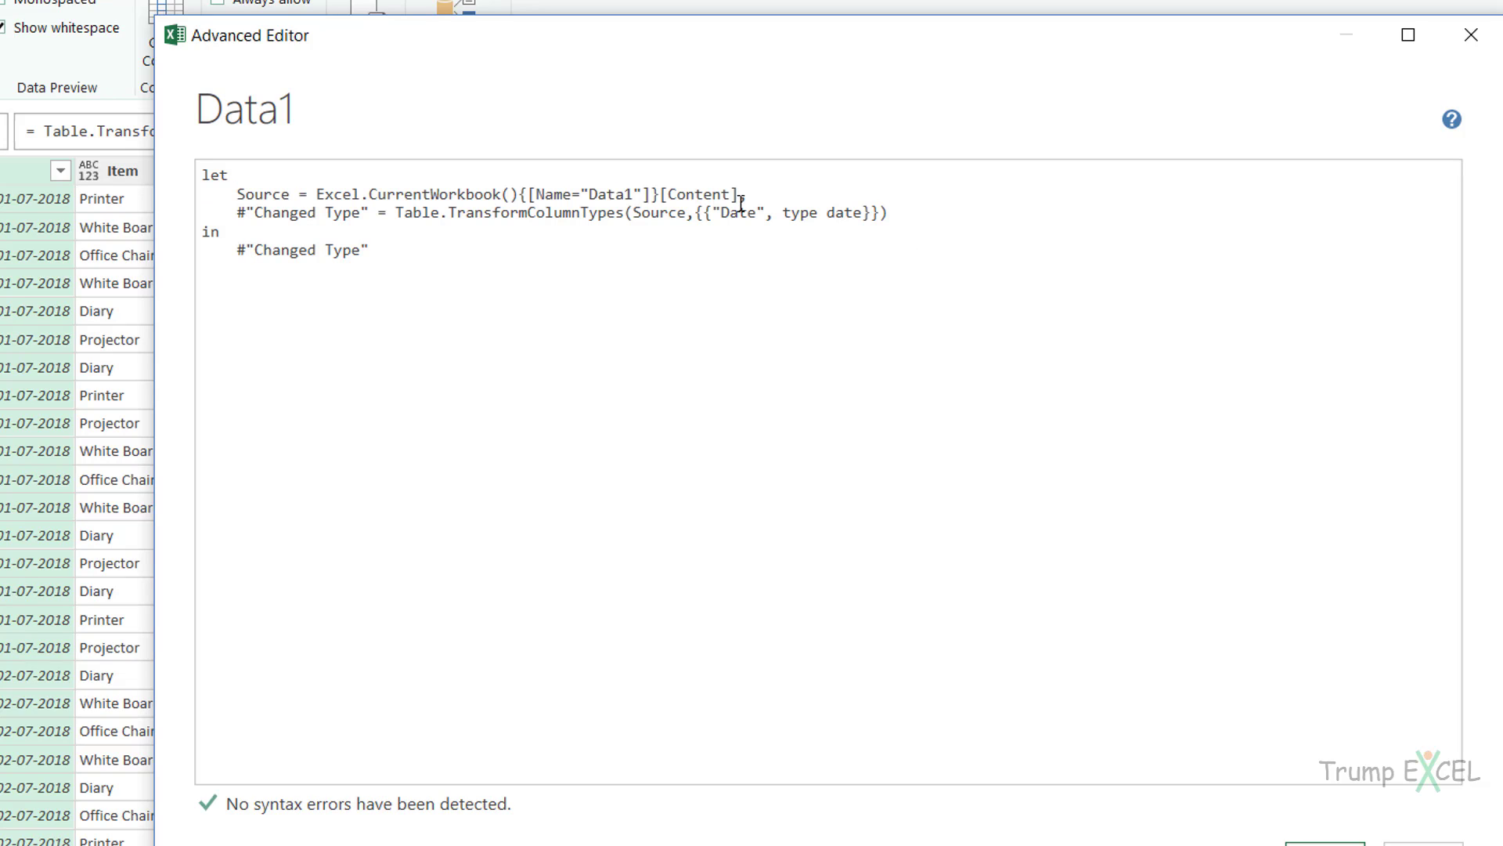
pyautogui.moveTo(732, 195); pyautogui.dragTo(749, 194)
pyautogui.moveTo(901, 215); pyautogui.dragTo(237, 213)
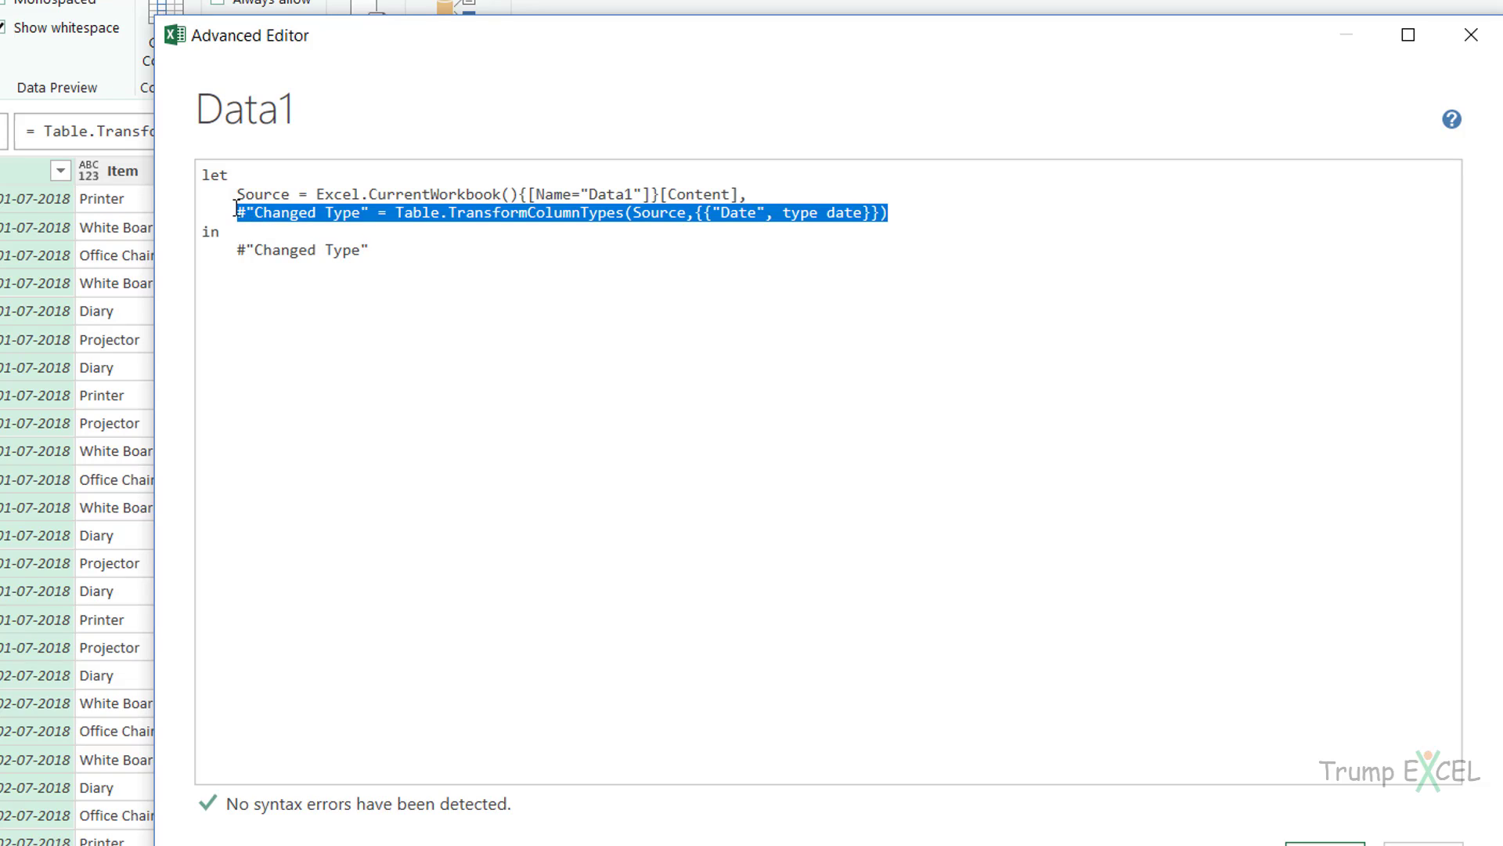
# Test the comma rules by removing and restoring the Source line's comma, and adding and removing one after the #"Changed Type" line.
pyautogui.click(747, 195)
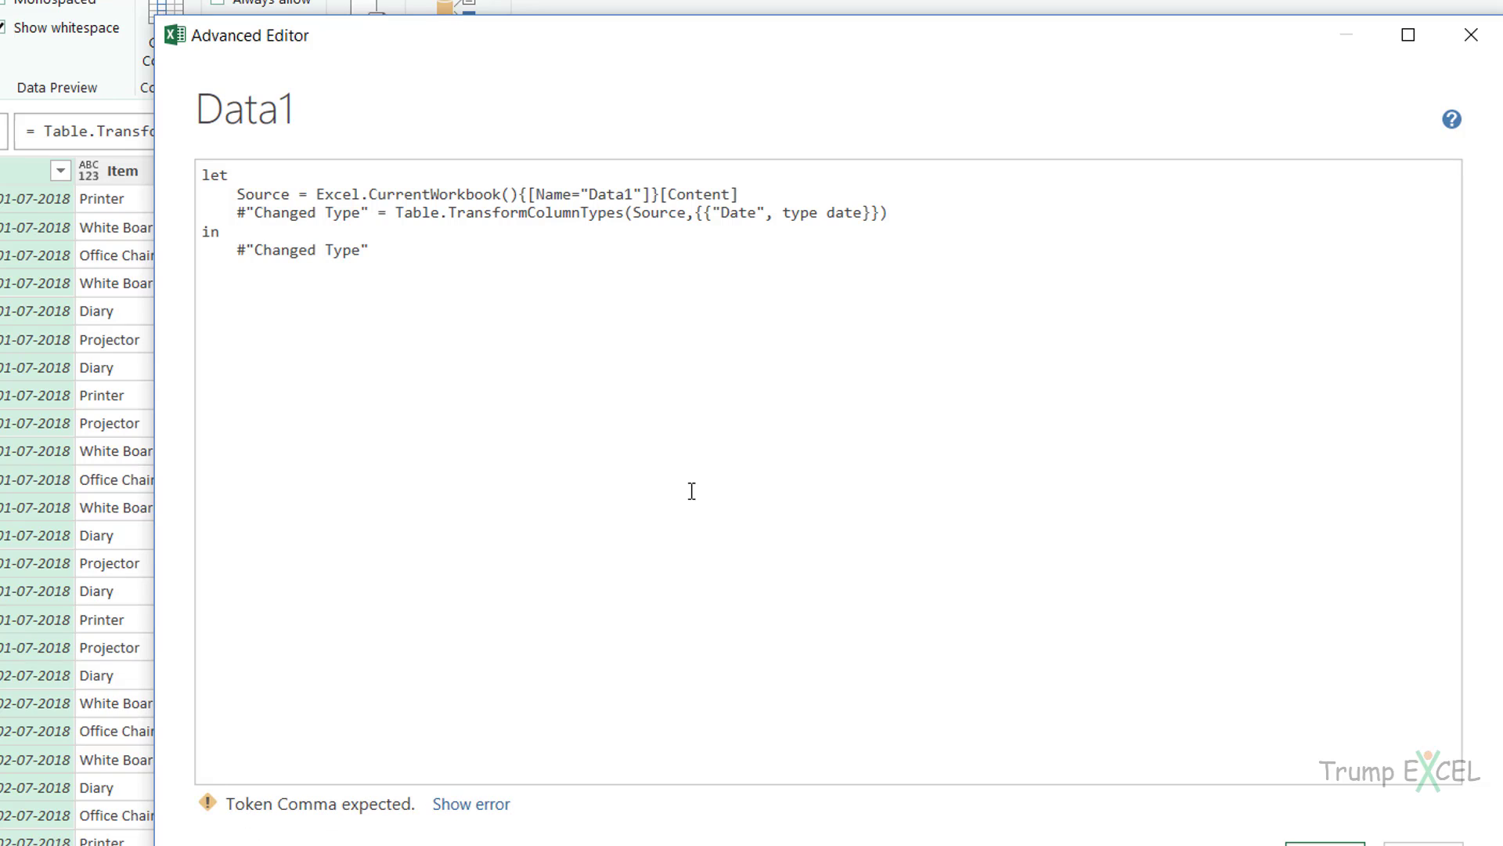
pyautogui.write(',')
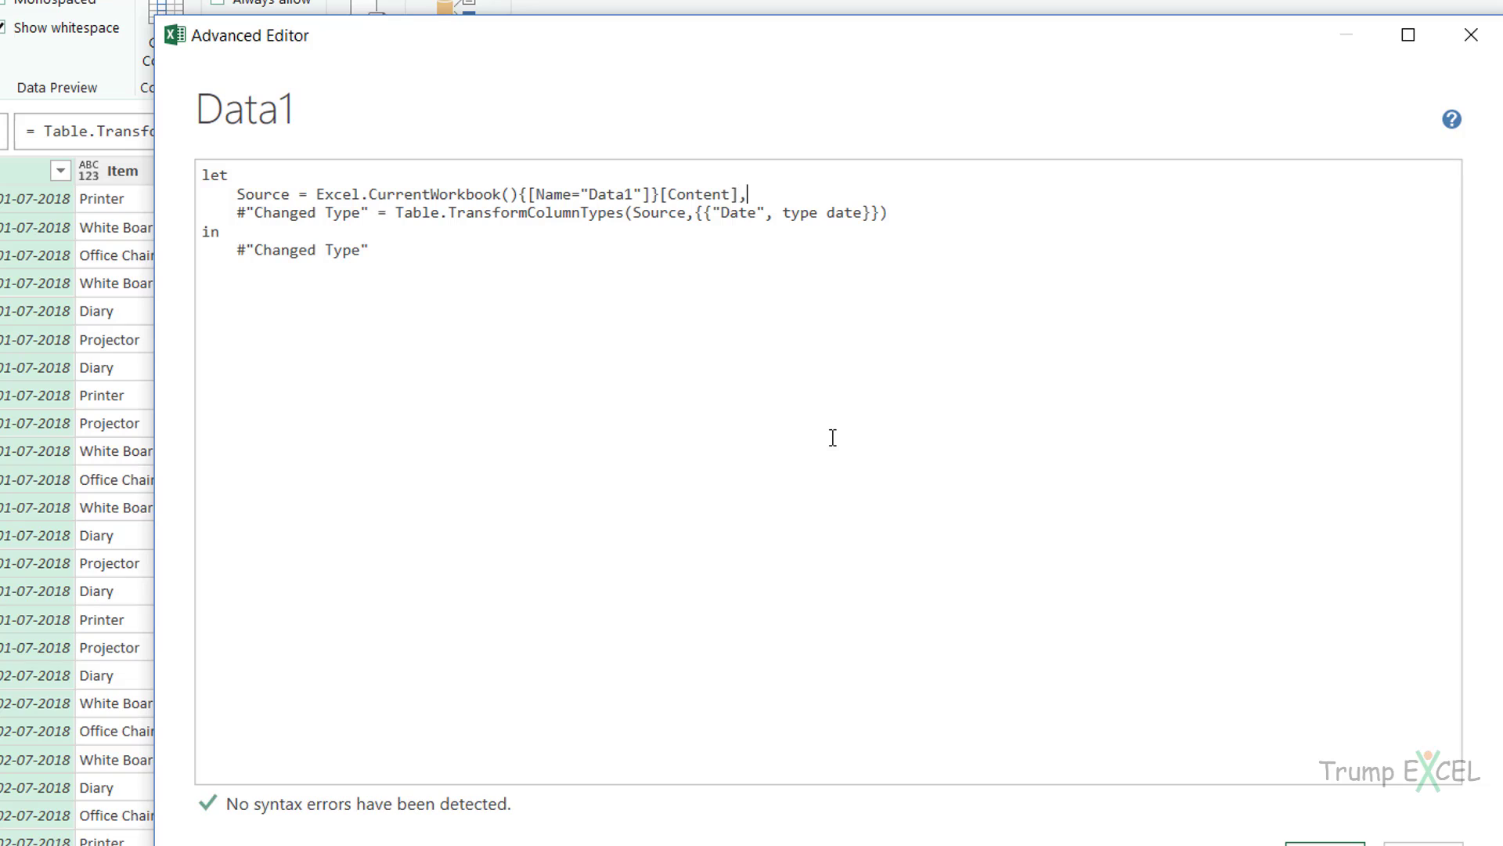
pyautogui.click(888, 212)
pyautogui.write(',')
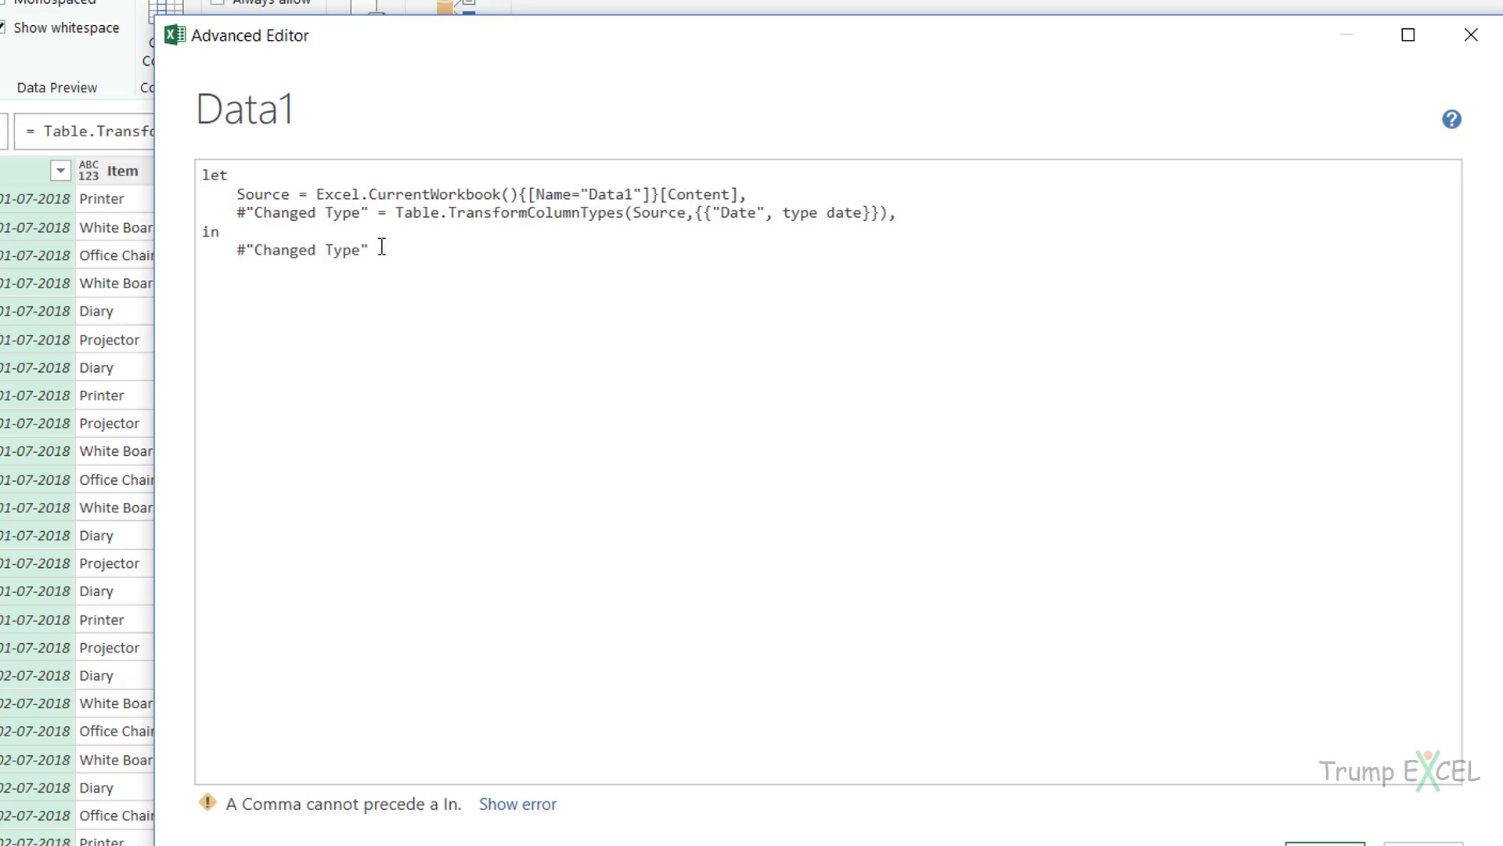
pyautogui.click(892, 212)
pyautogui.press('BackSpace')
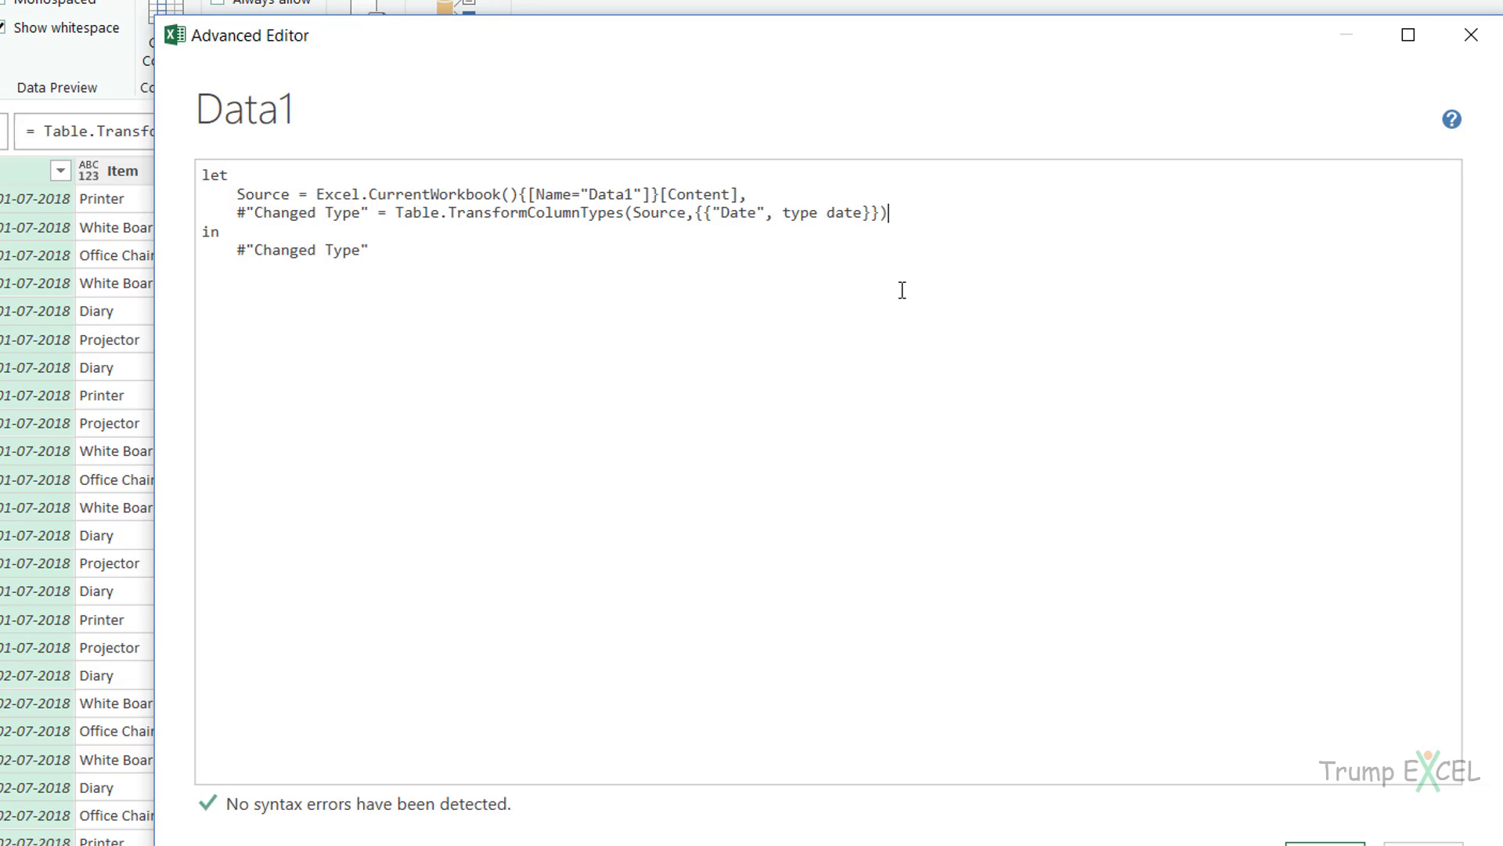
# Set the Notepad copy beside the Advanced Editor code and examine the #"Changed Type" step name with its hash and quotes.
pyautogui.hotkey('alt', 'Tab')
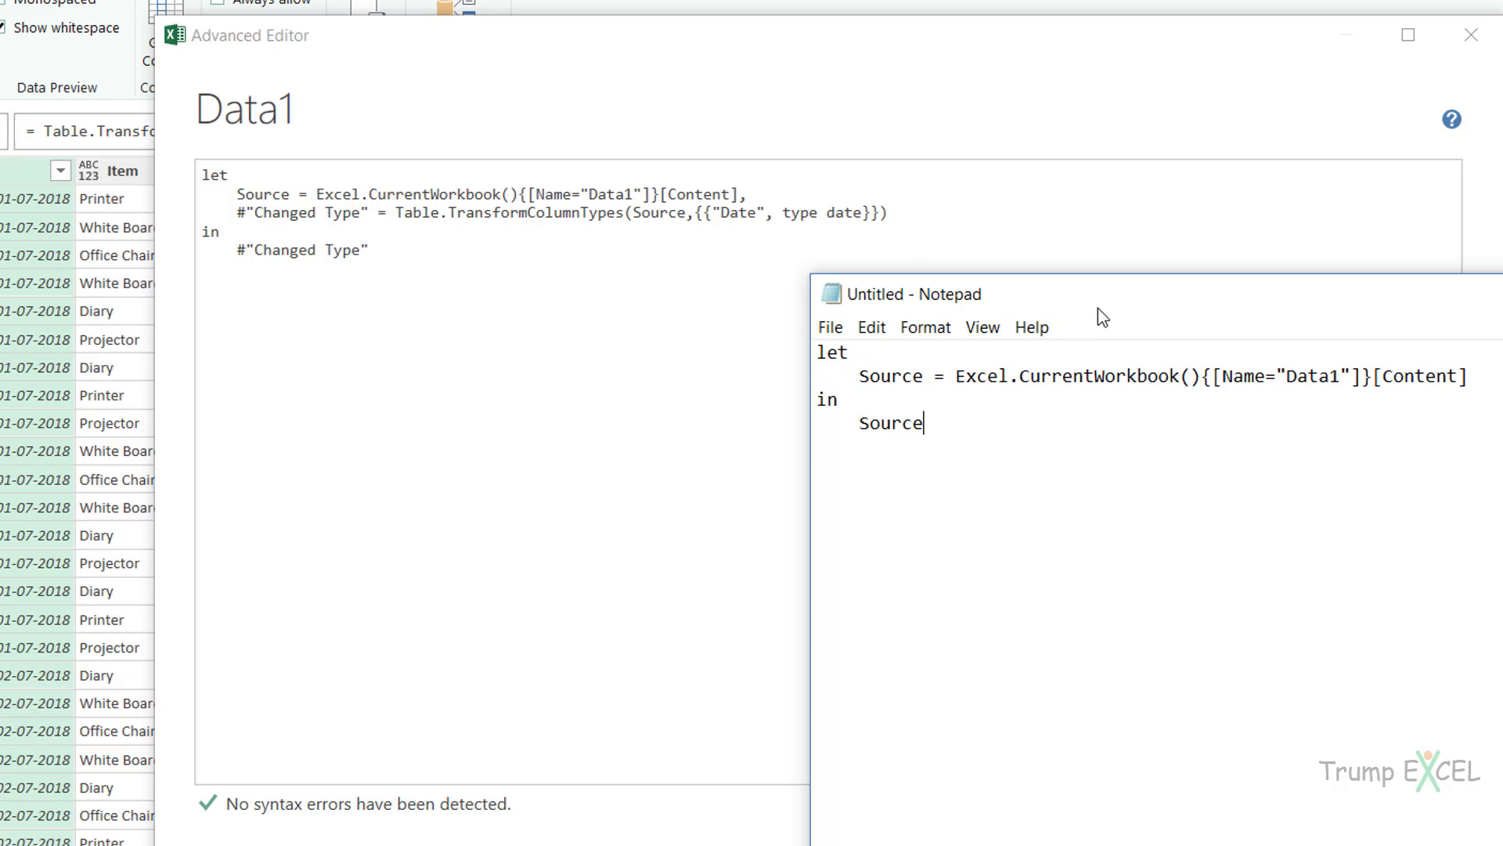
pyautogui.moveTo(1130, 310); pyautogui.dragTo(1178, 277)
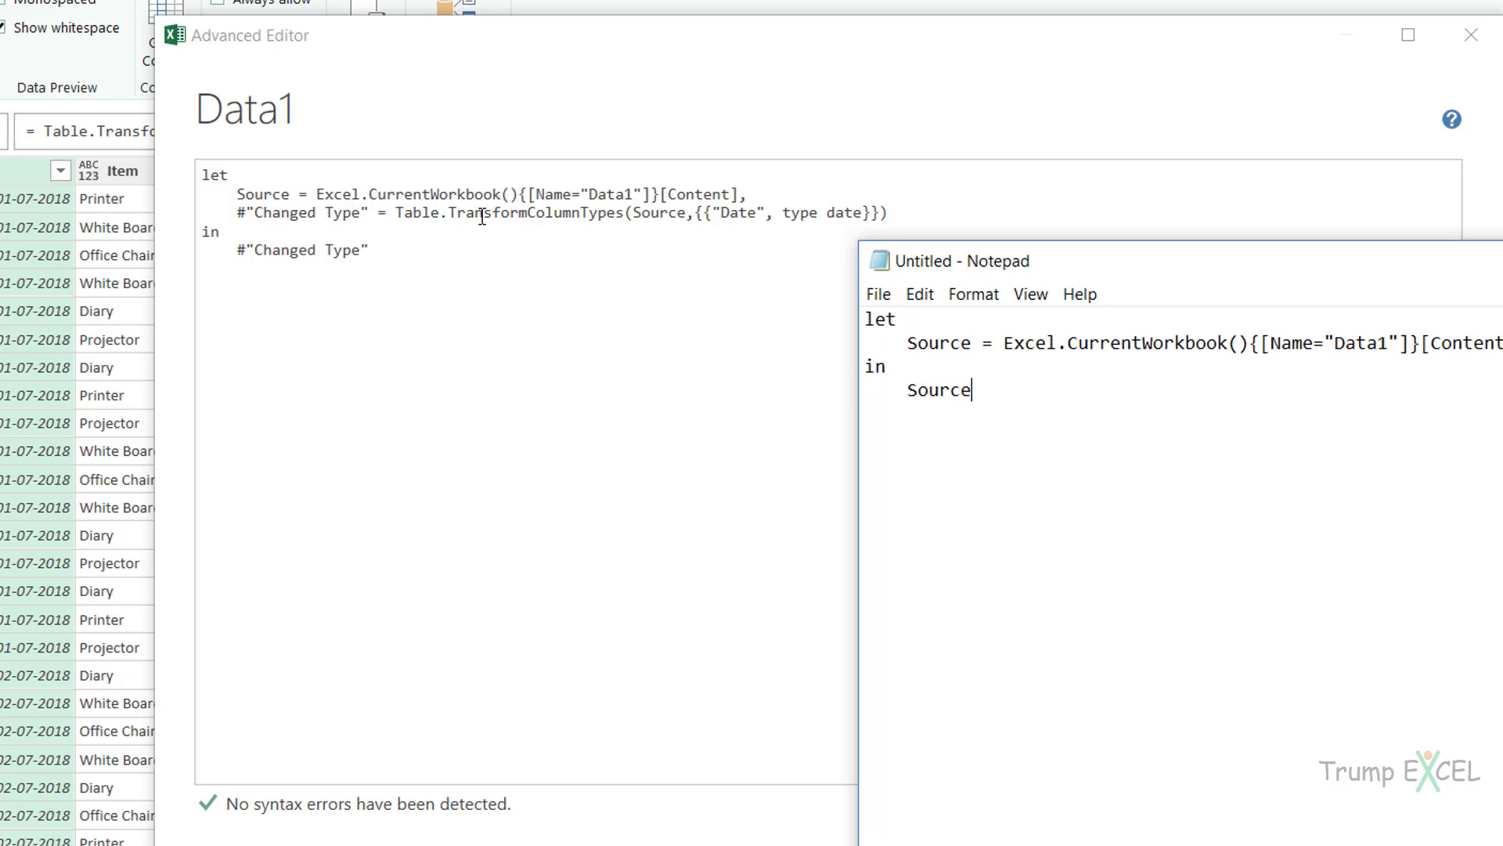
pyautogui.click(241, 212)
pyautogui.doubleClick(252, 212)
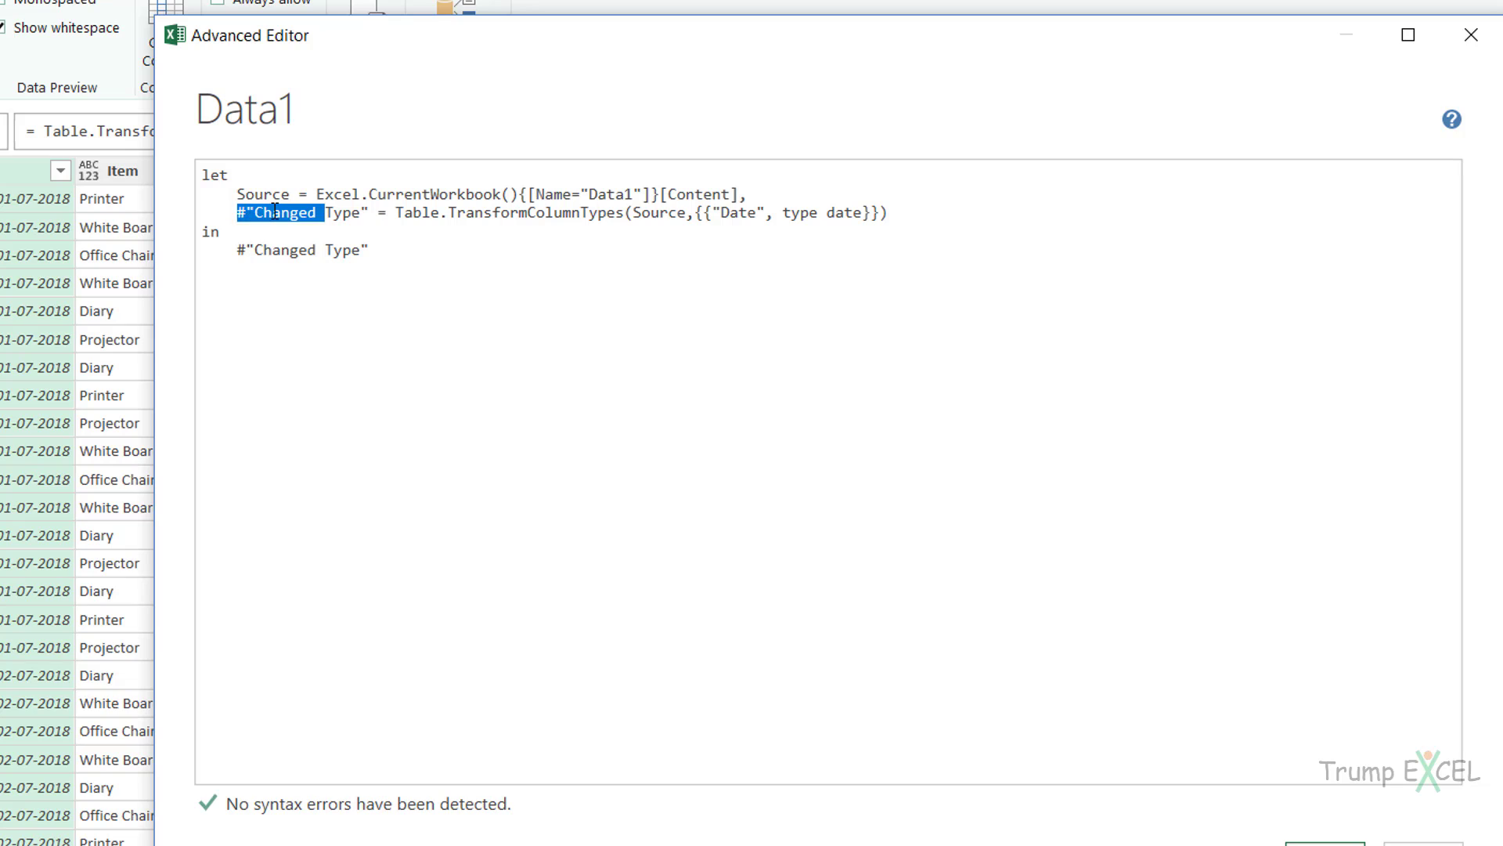
pyautogui.moveTo(323, 212); pyautogui.dragTo(369, 216)
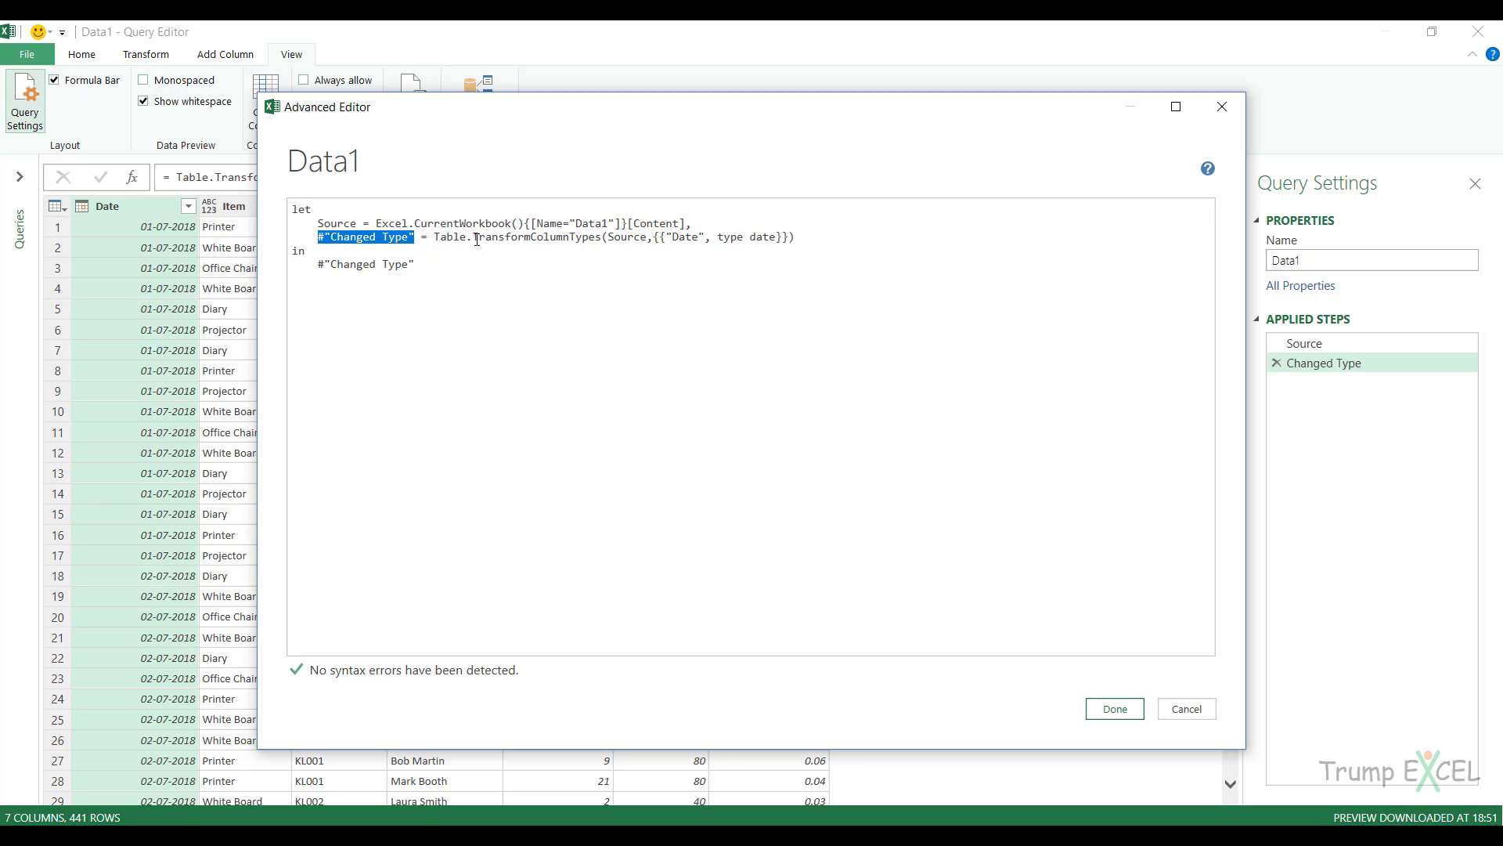
# Examine how the Table.TransformColumnTypes function in the #"Changed Type" line takes the preceding Source line as its first argument.
pyautogui.moveTo(474, 239); pyautogui.dragTo(647, 238)
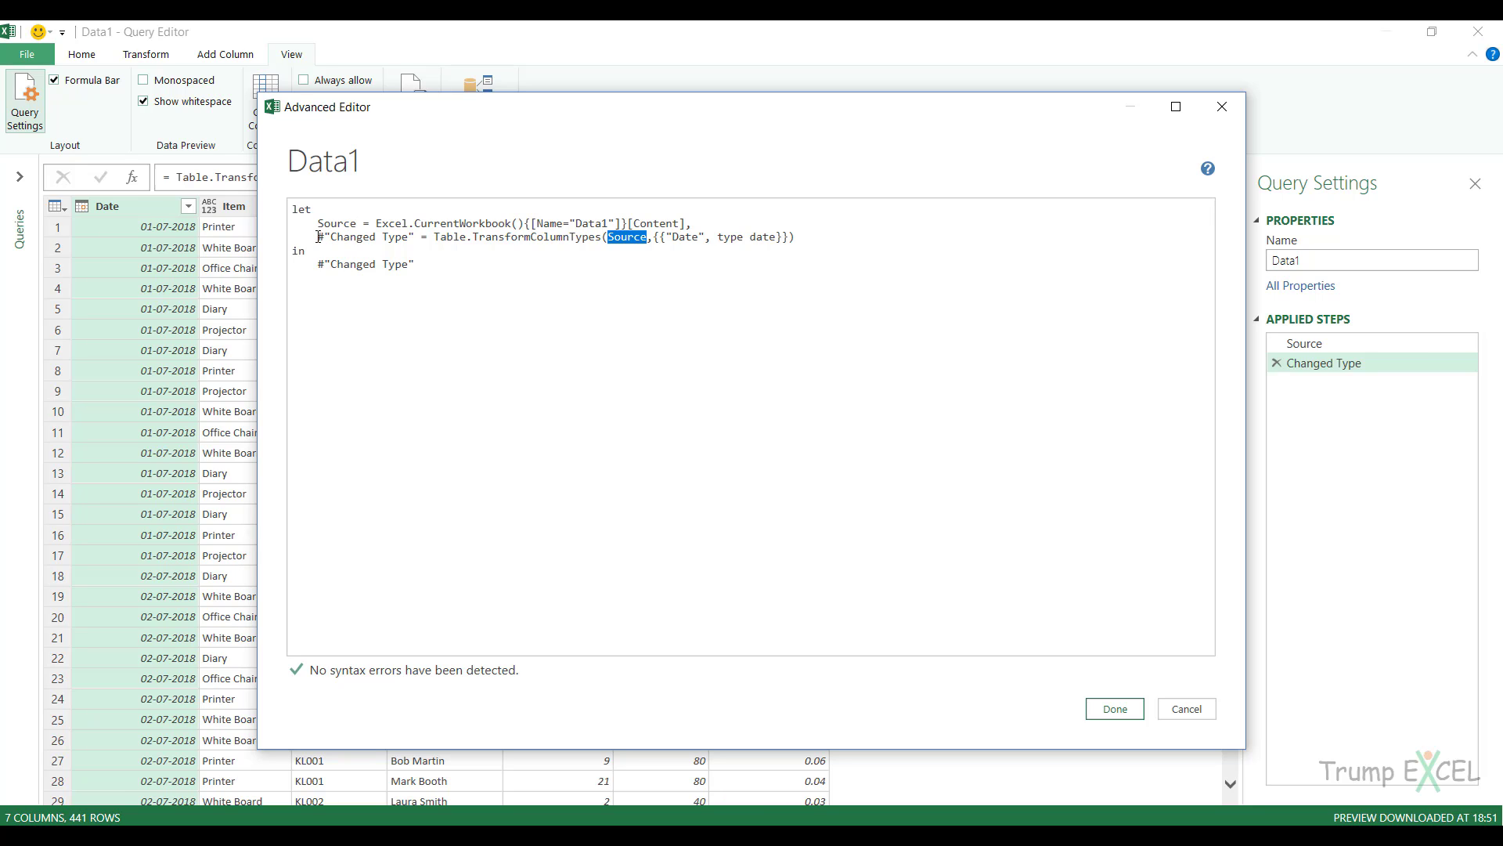
pyautogui.moveTo(319, 236); pyautogui.dragTo(789, 242)
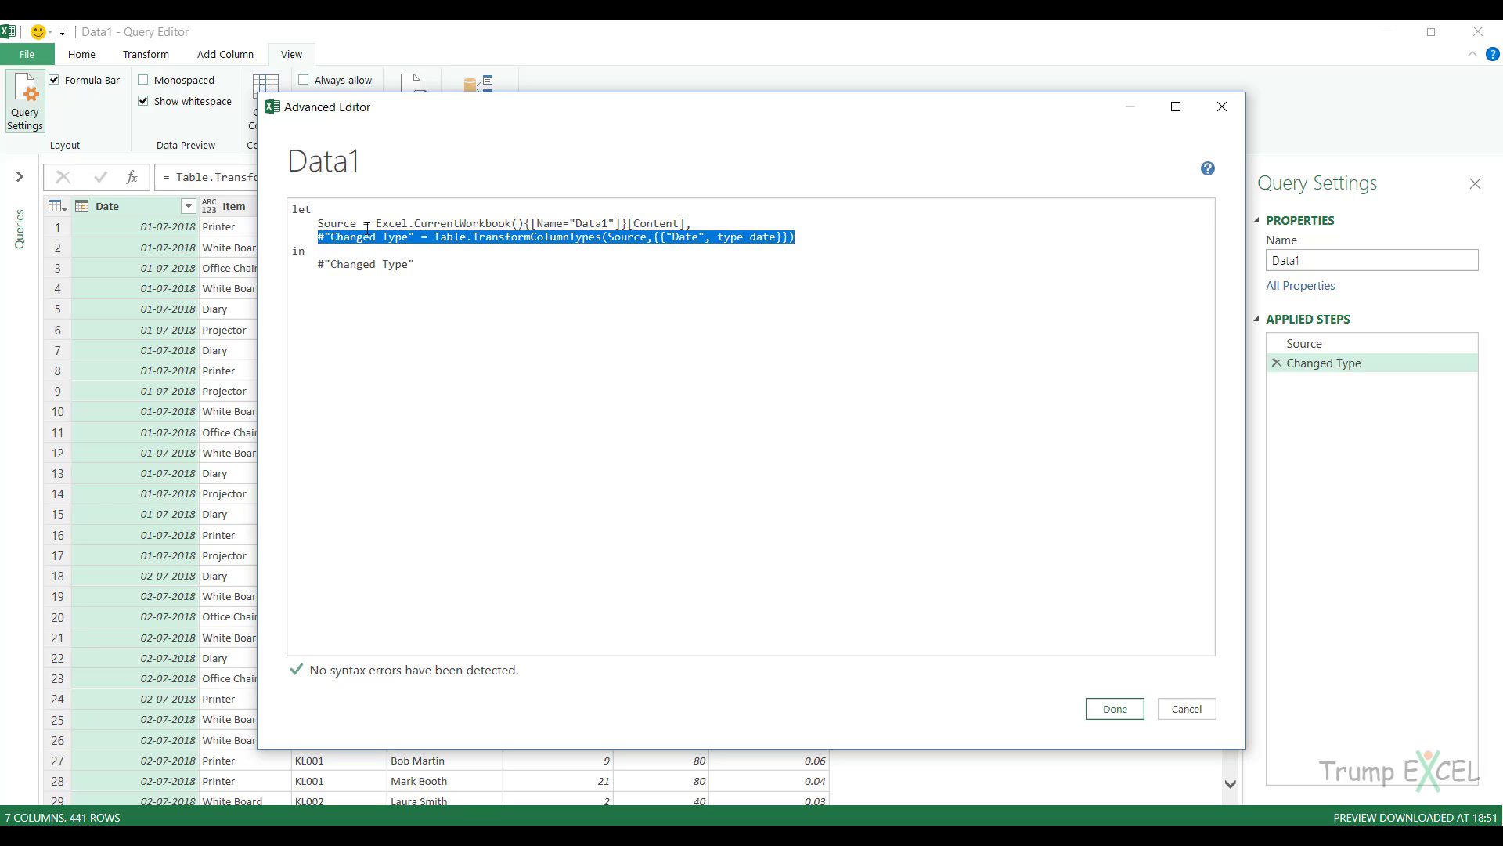
pyautogui.click(634, 238)
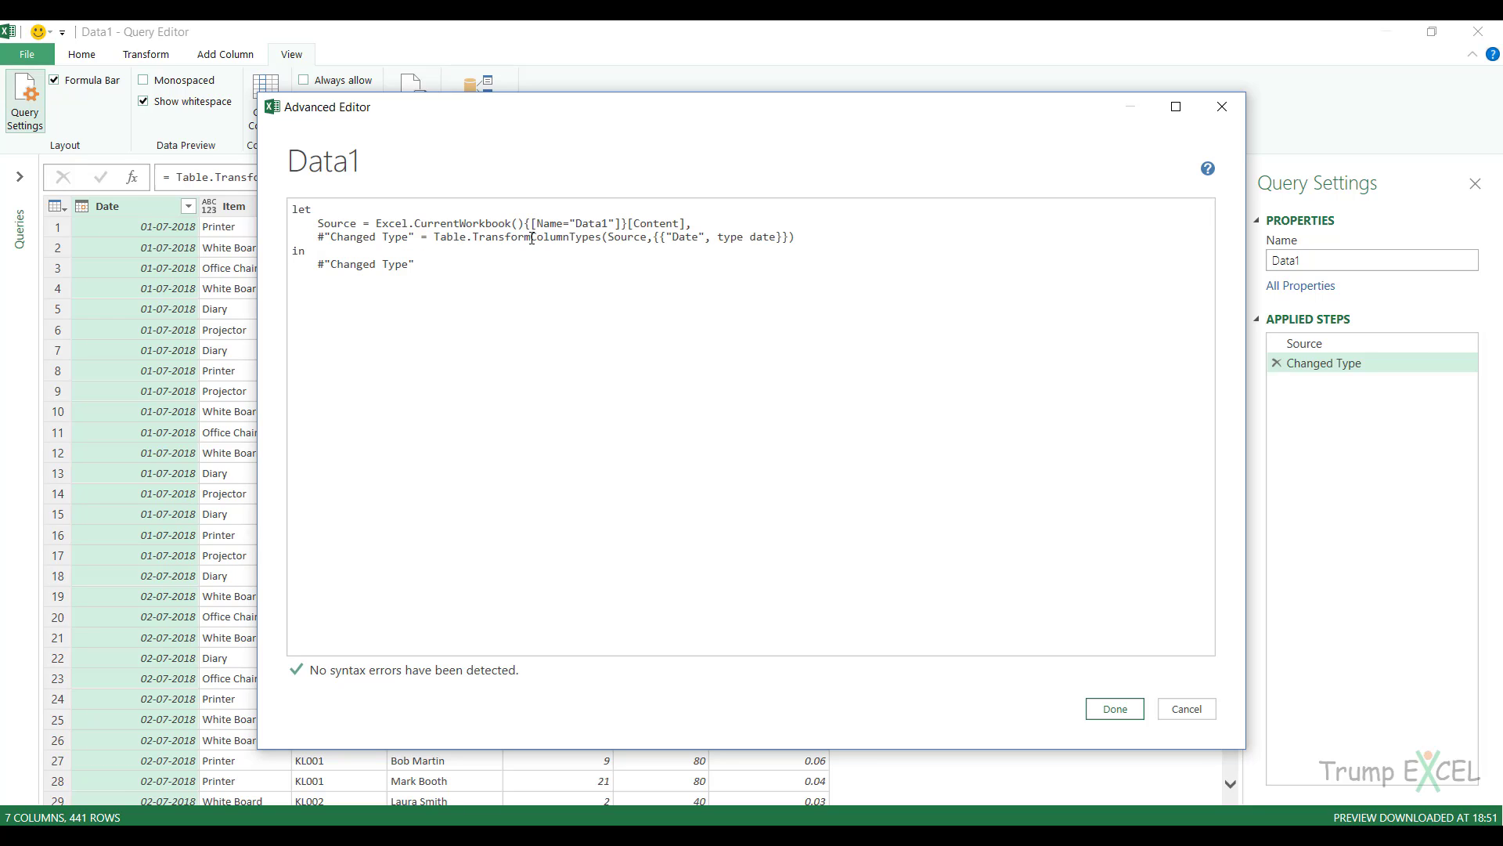
pyautogui.moveTo(609, 237); pyautogui.dragTo(647, 238)
pyautogui.moveTo(319, 223); pyautogui.dragTo(692, 223)
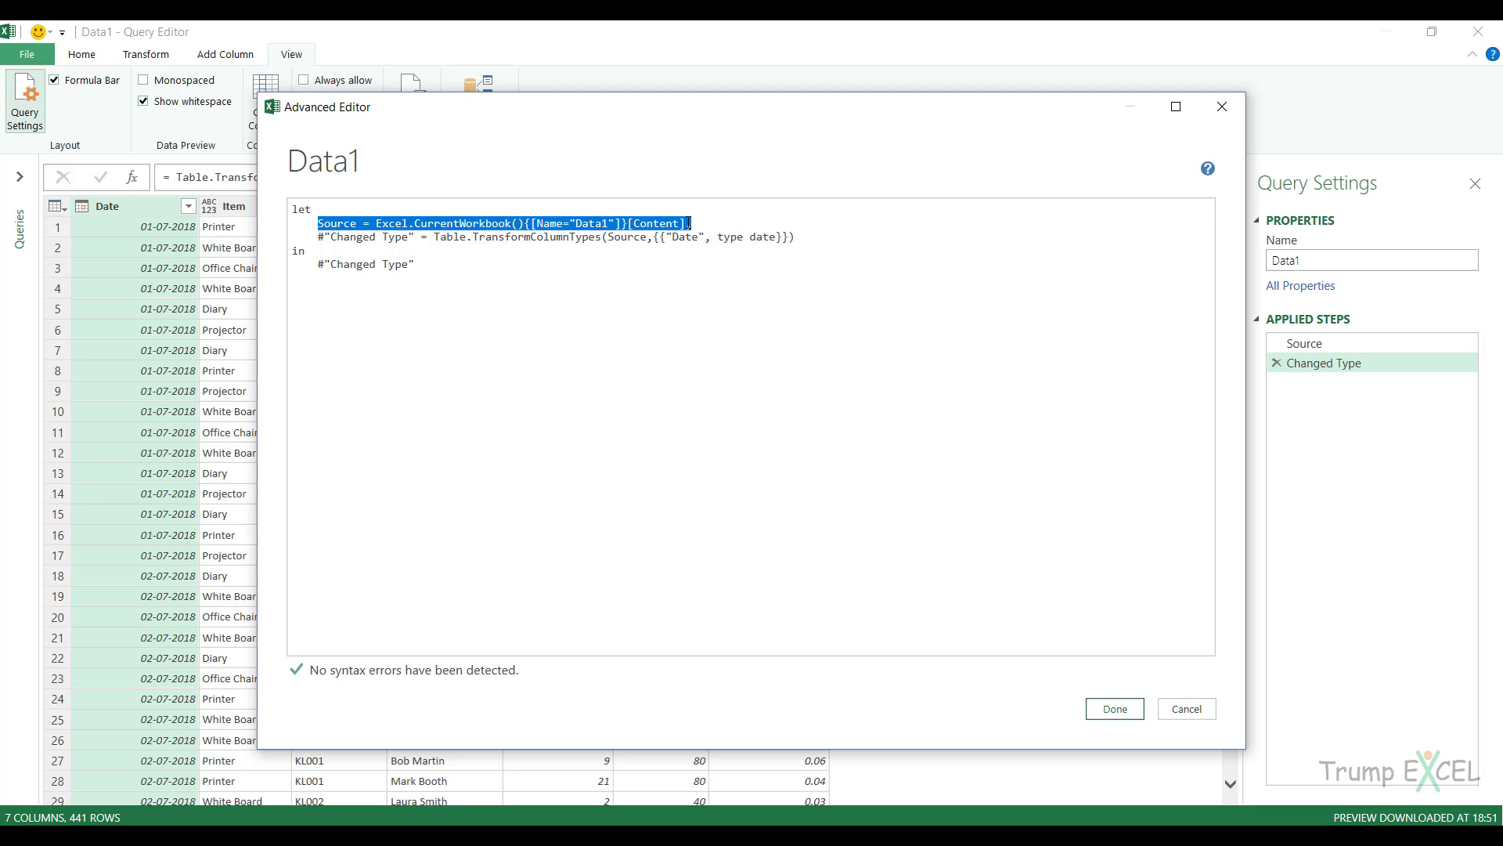
pyautogui.click(623, 237)
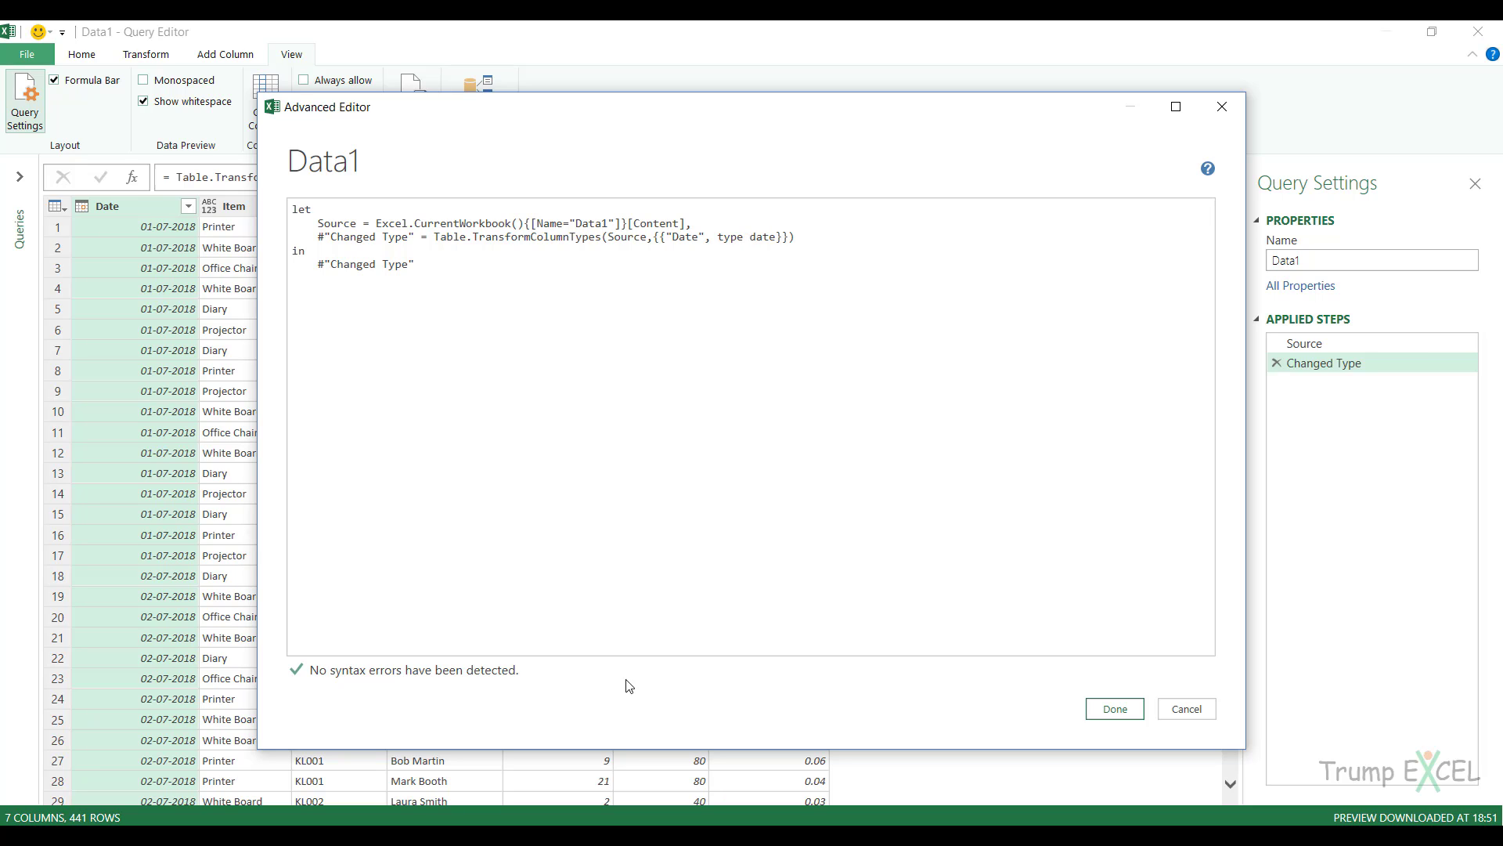
# Compare the output after the in keyword in the Notepad copy, Source, with #"Changed Type" in the Advanced Editor code.
pyautogui.hotkey('alt', 'Tab')
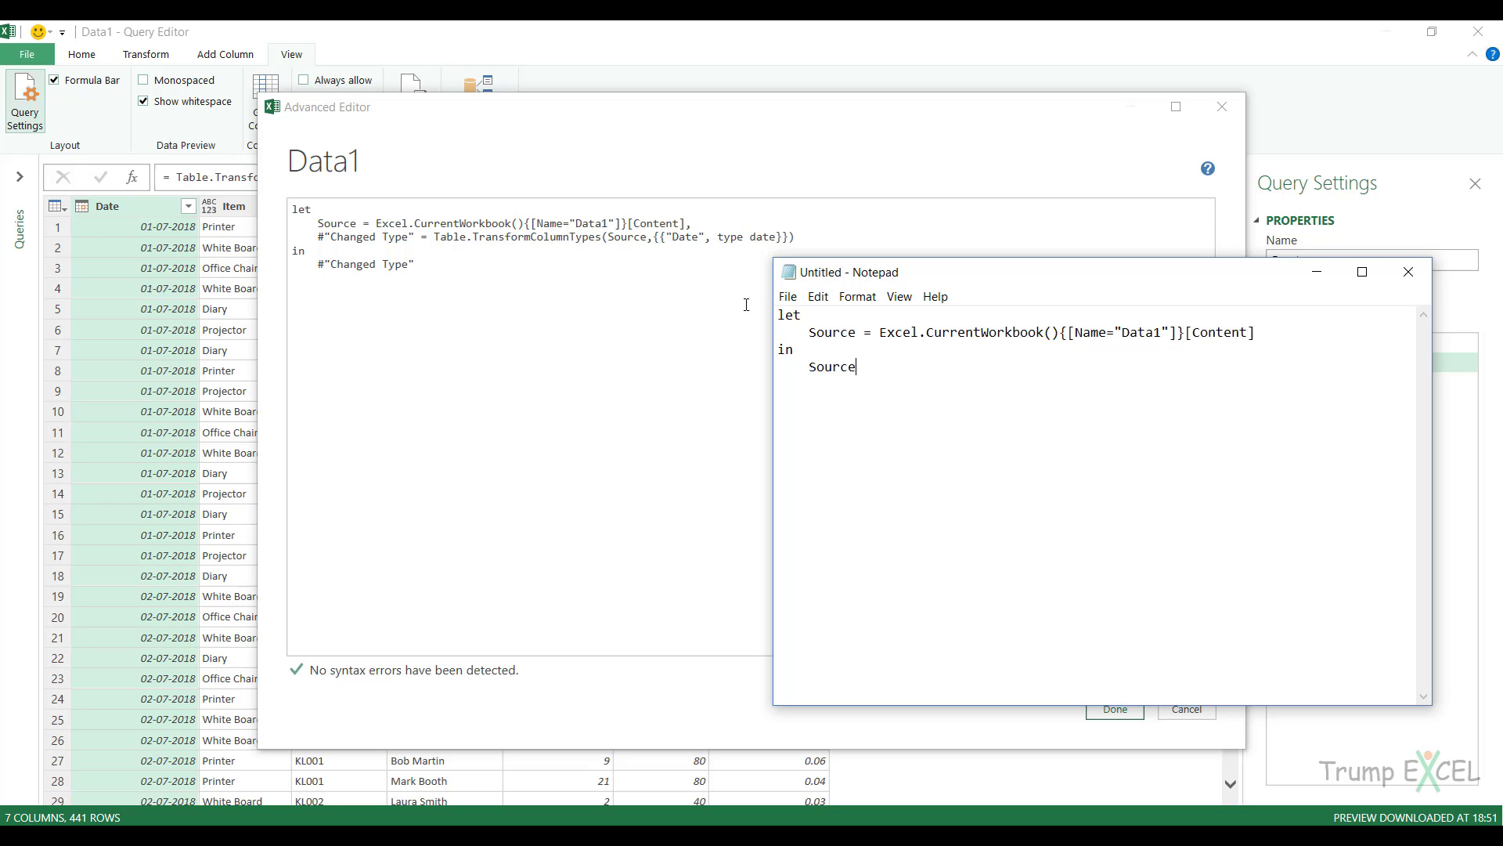
pyautogui.moveTo(981, 284); pyautogui.dragTo(927, 293)
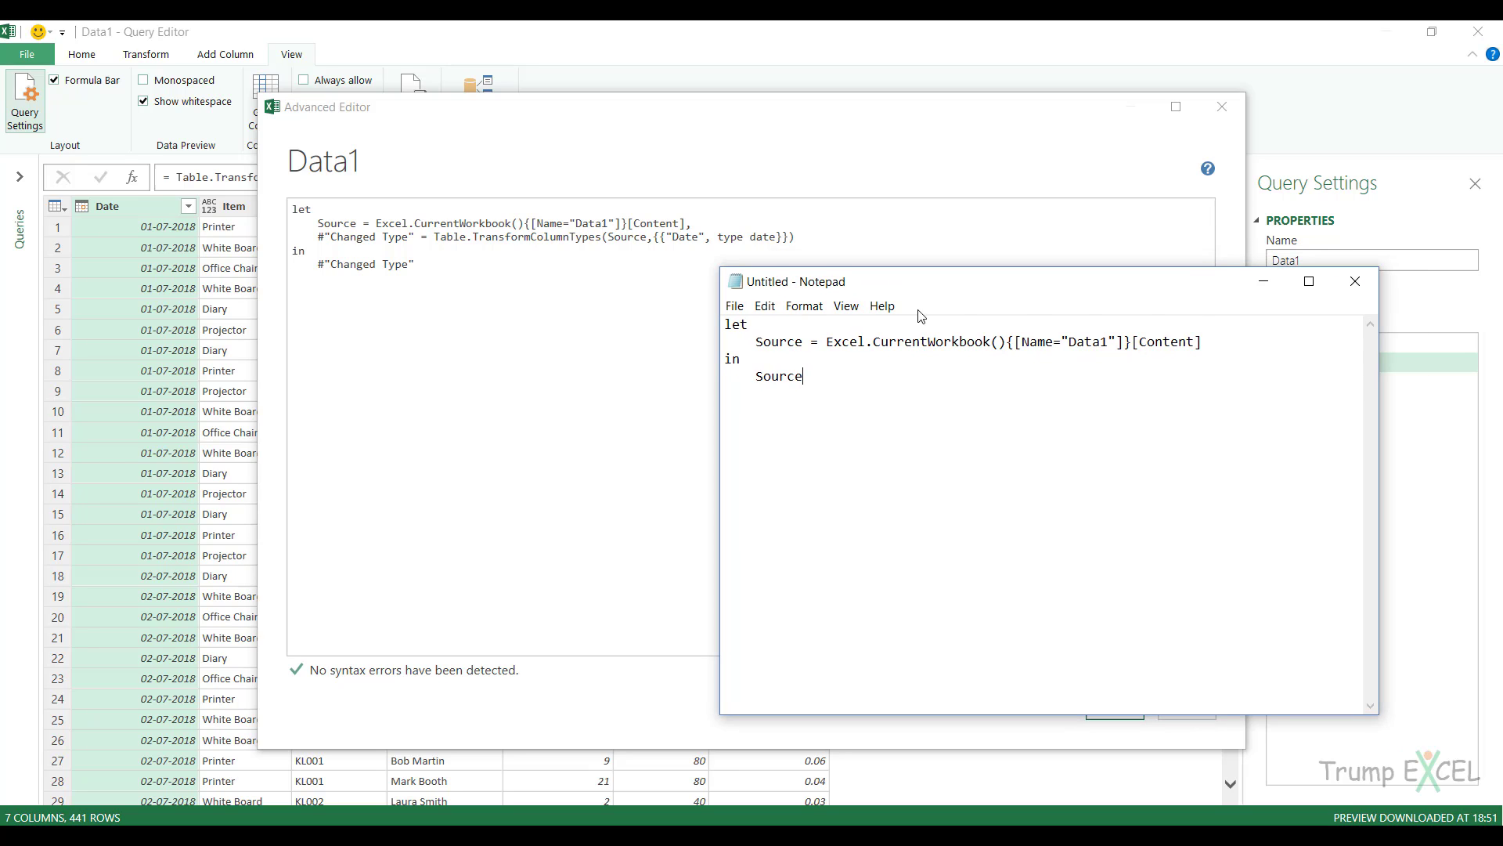
pyautogui.moveTo(755, 377); pyautogui.dragTo(805, 376)
pyautogui.click(319, 269)
pyautogui.moveTo(318, 264); pyautogui.dragTo(408, 264)
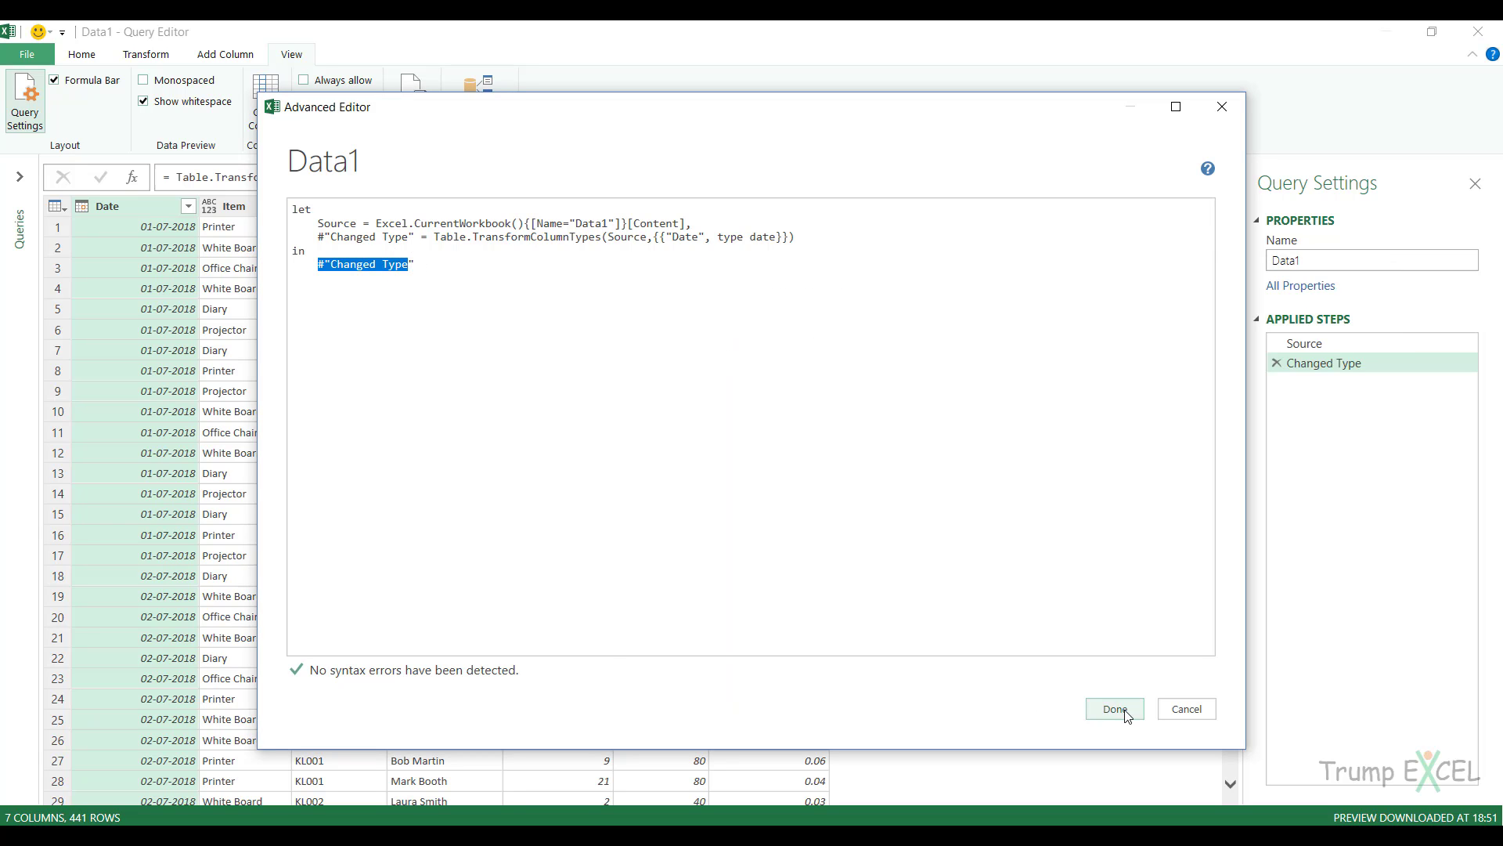
# Close the Advanced Editor with Done and rename the Changed Type applied step to ChangedType.
pyautogui.click(1089, 709)
pyautogui.rightClick(1301, 376)
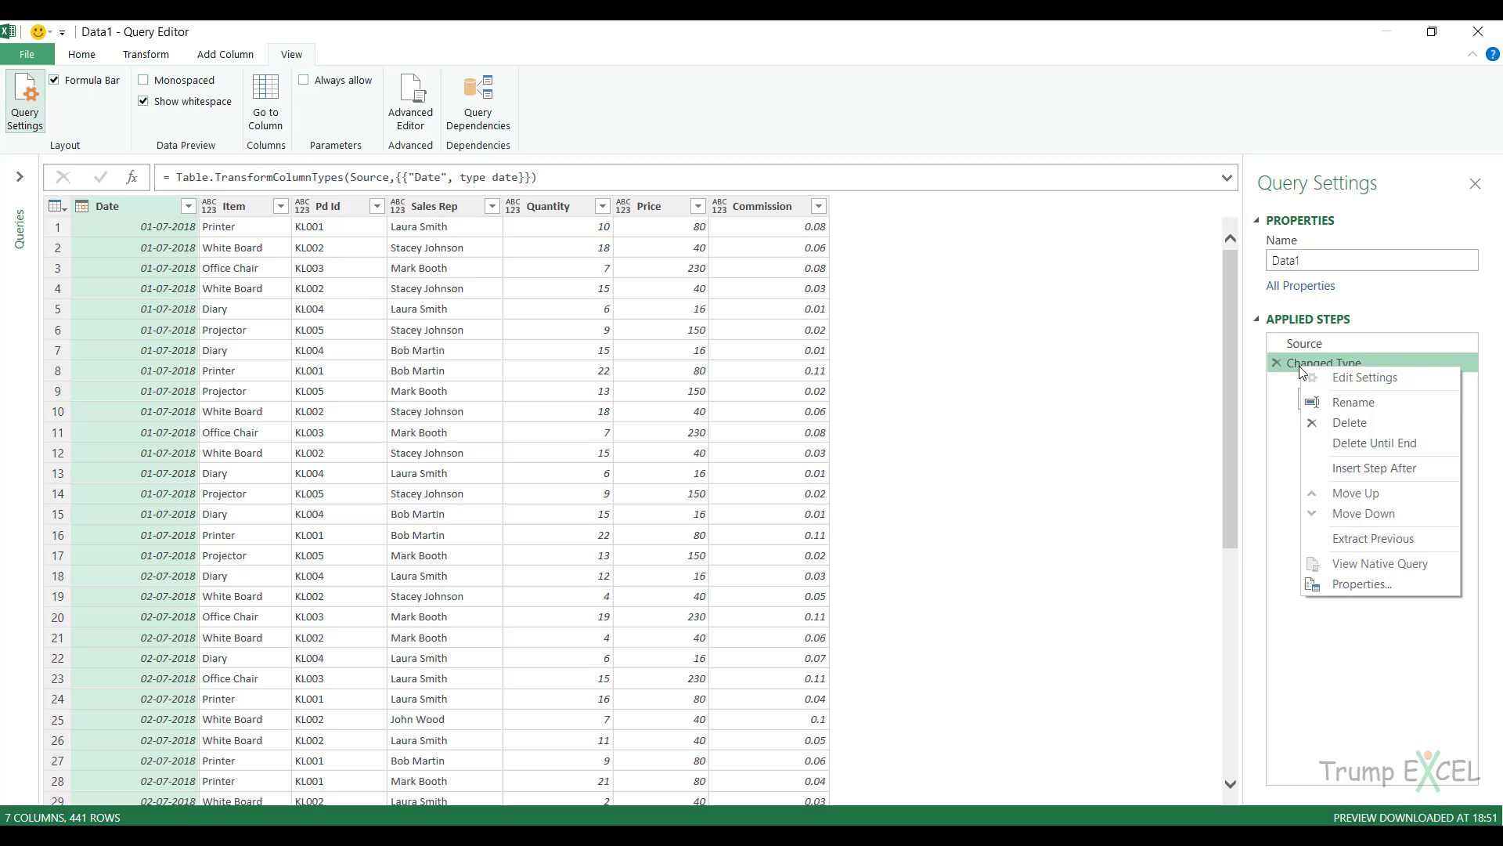
pyautogui.click(1331, 402)
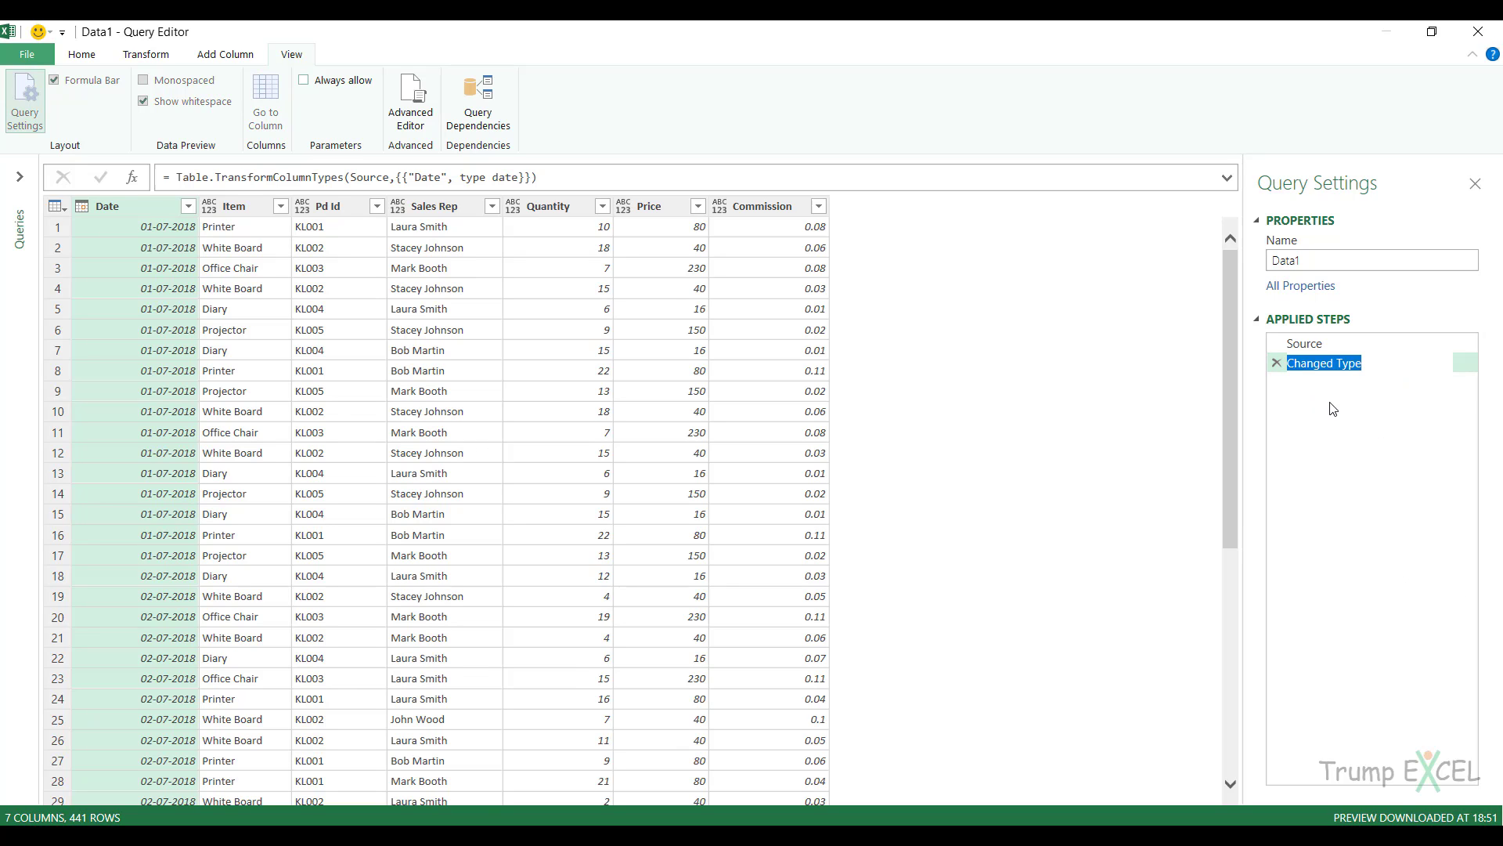
pyautogui.click(1338, 362)
pyautogui.press('BackSpace')
pyautogui.press('Return')
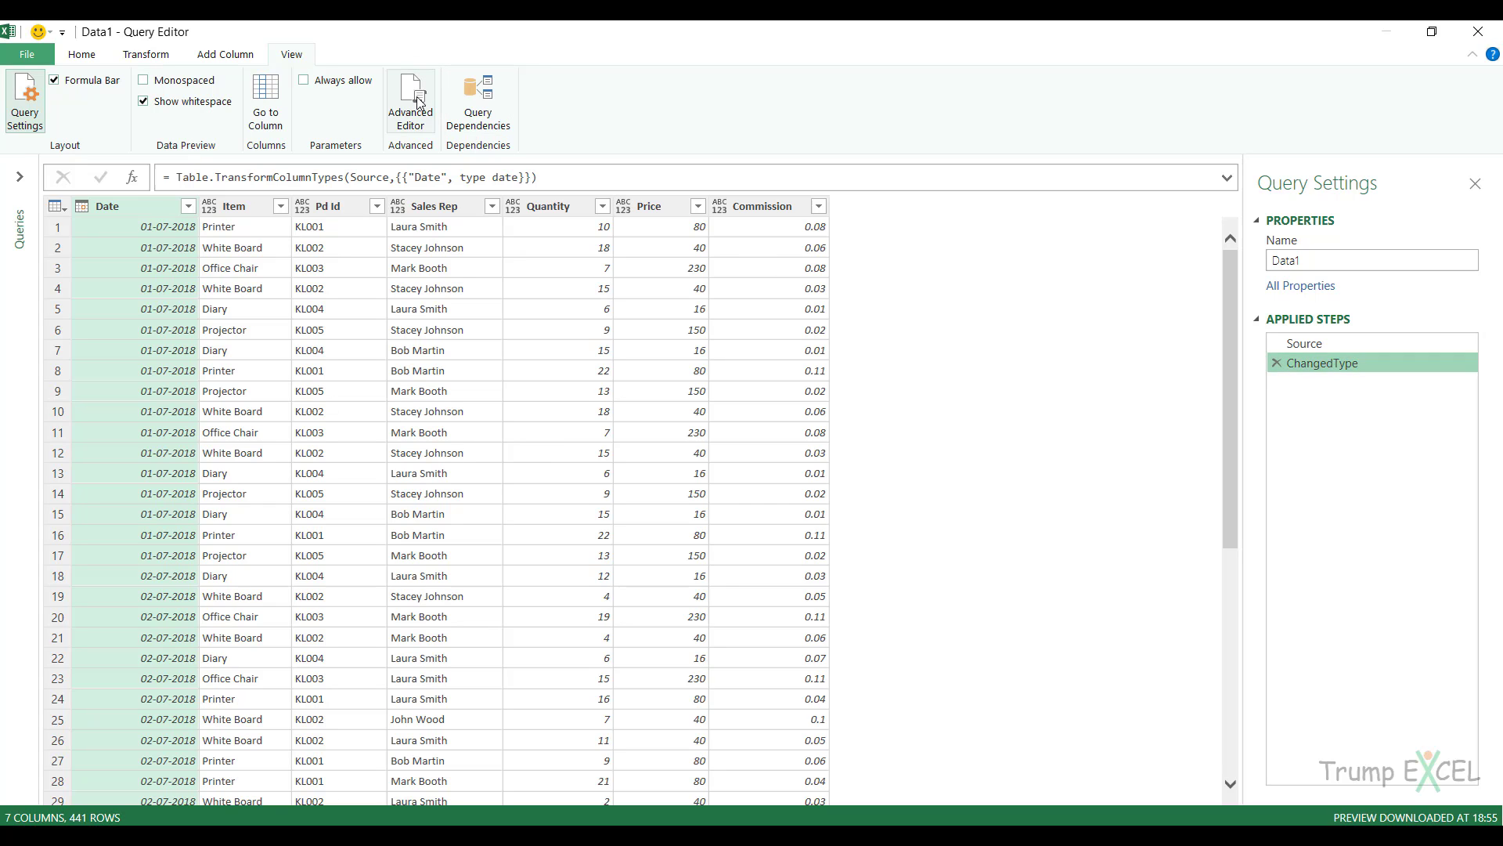
# Inspect how the space-free ChangedType name is written in the Advanced Editor code, and close the editor again.
pyautogui.click(411, 102)
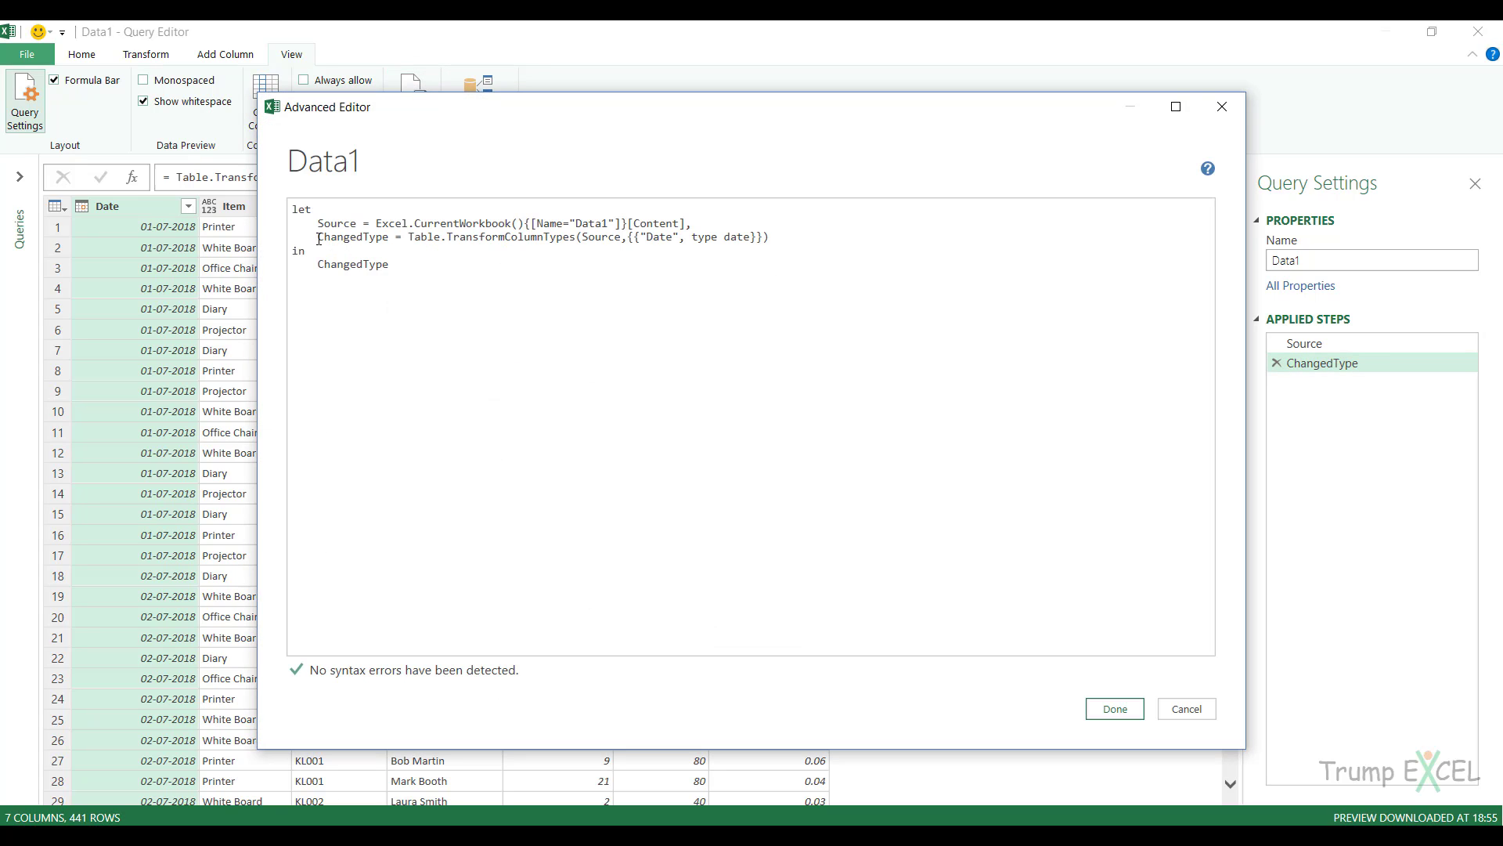
pyautogui.moveTo(321, 239); pyautogui.dragTo(393, 265)
pyautogui.click(1112, 709)
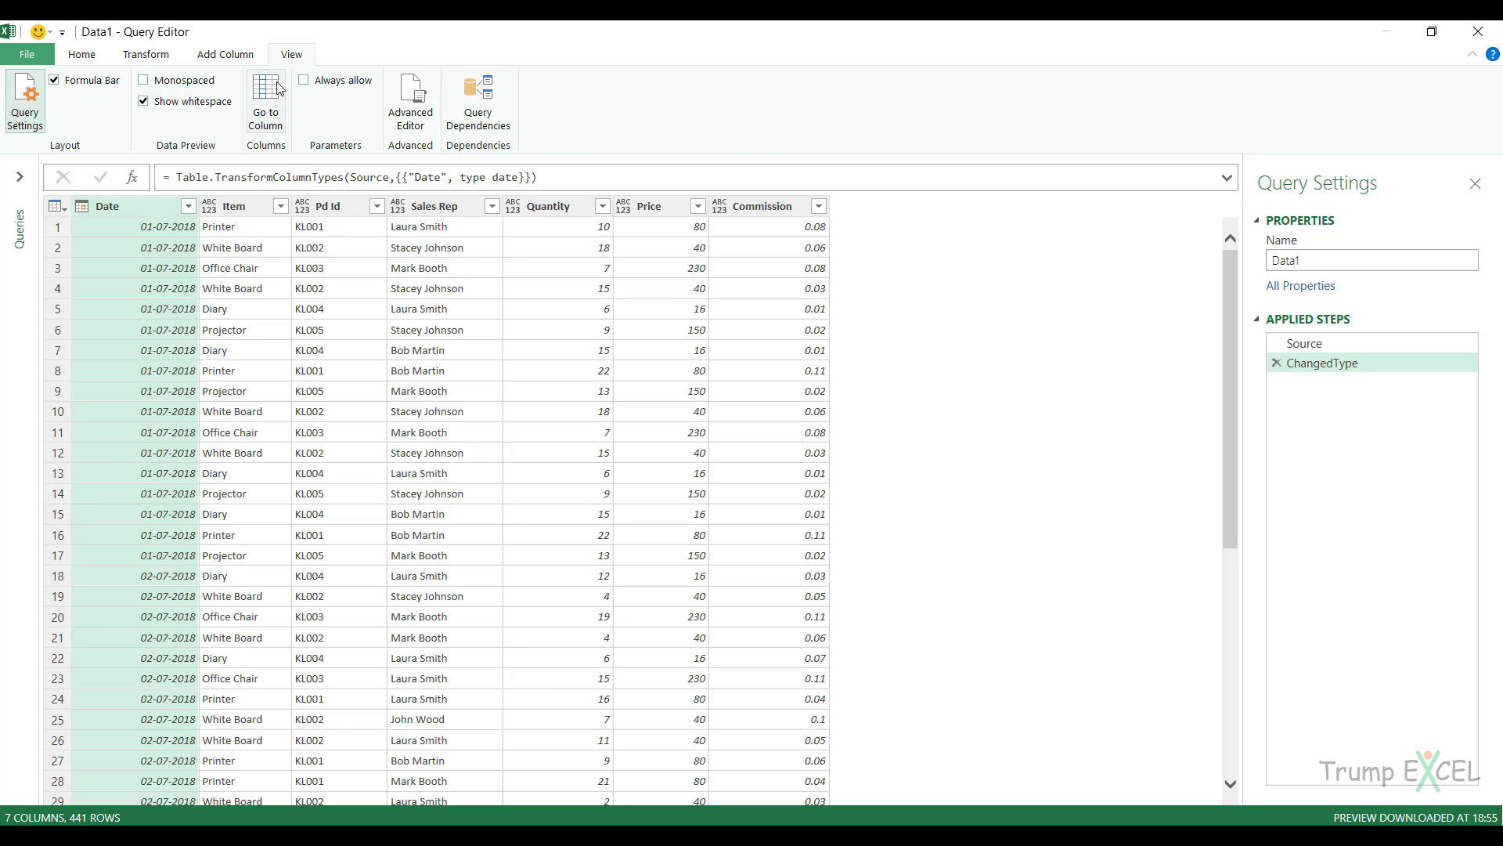
# Add a custom column named Calc with the formula [Quantity]*[Price].
pyautogui.click(226, 55)
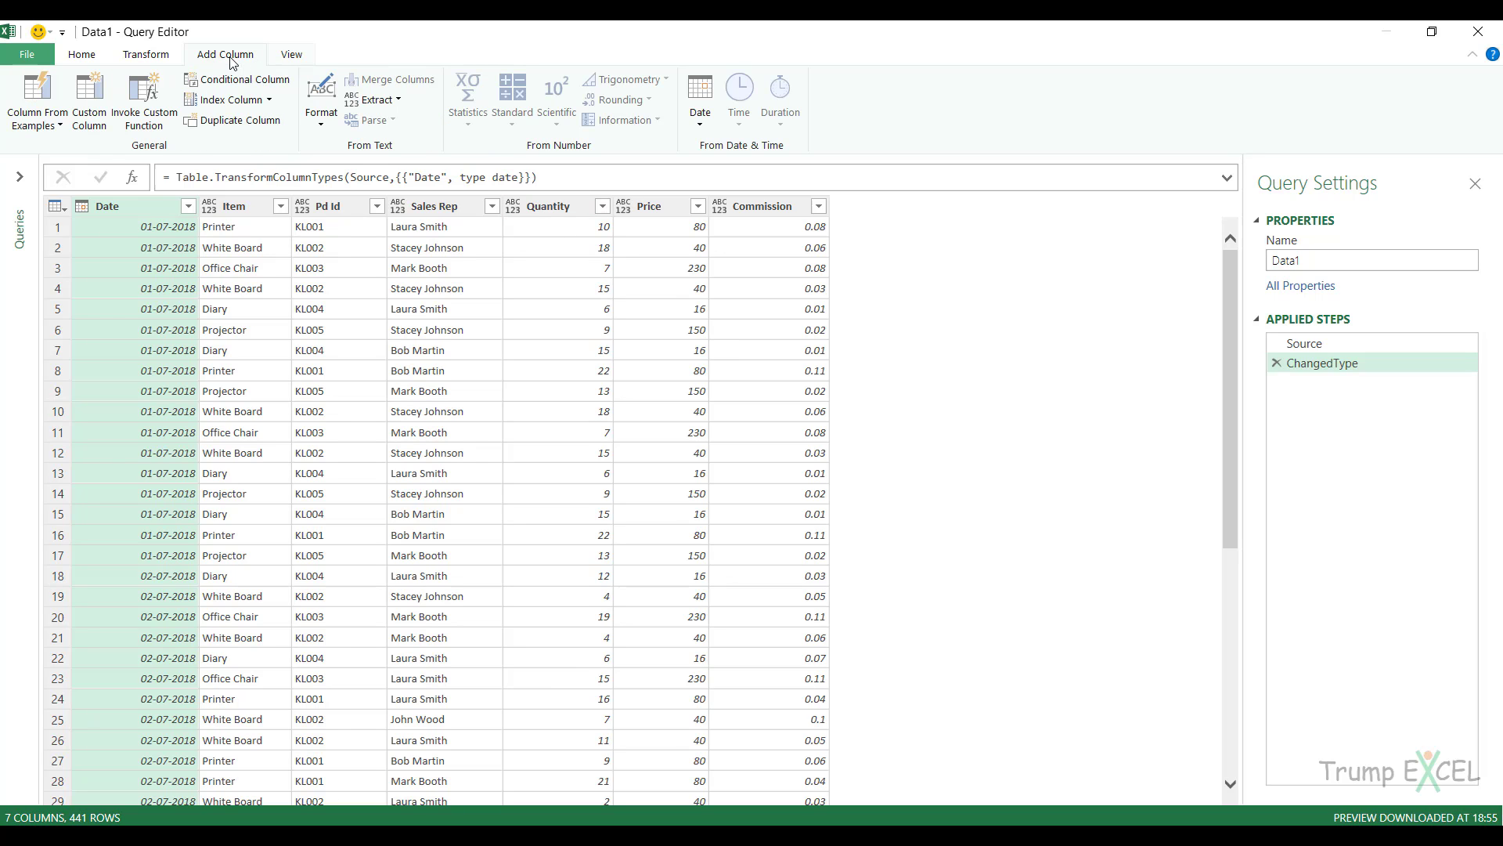
pyautogui.click(95, 94)
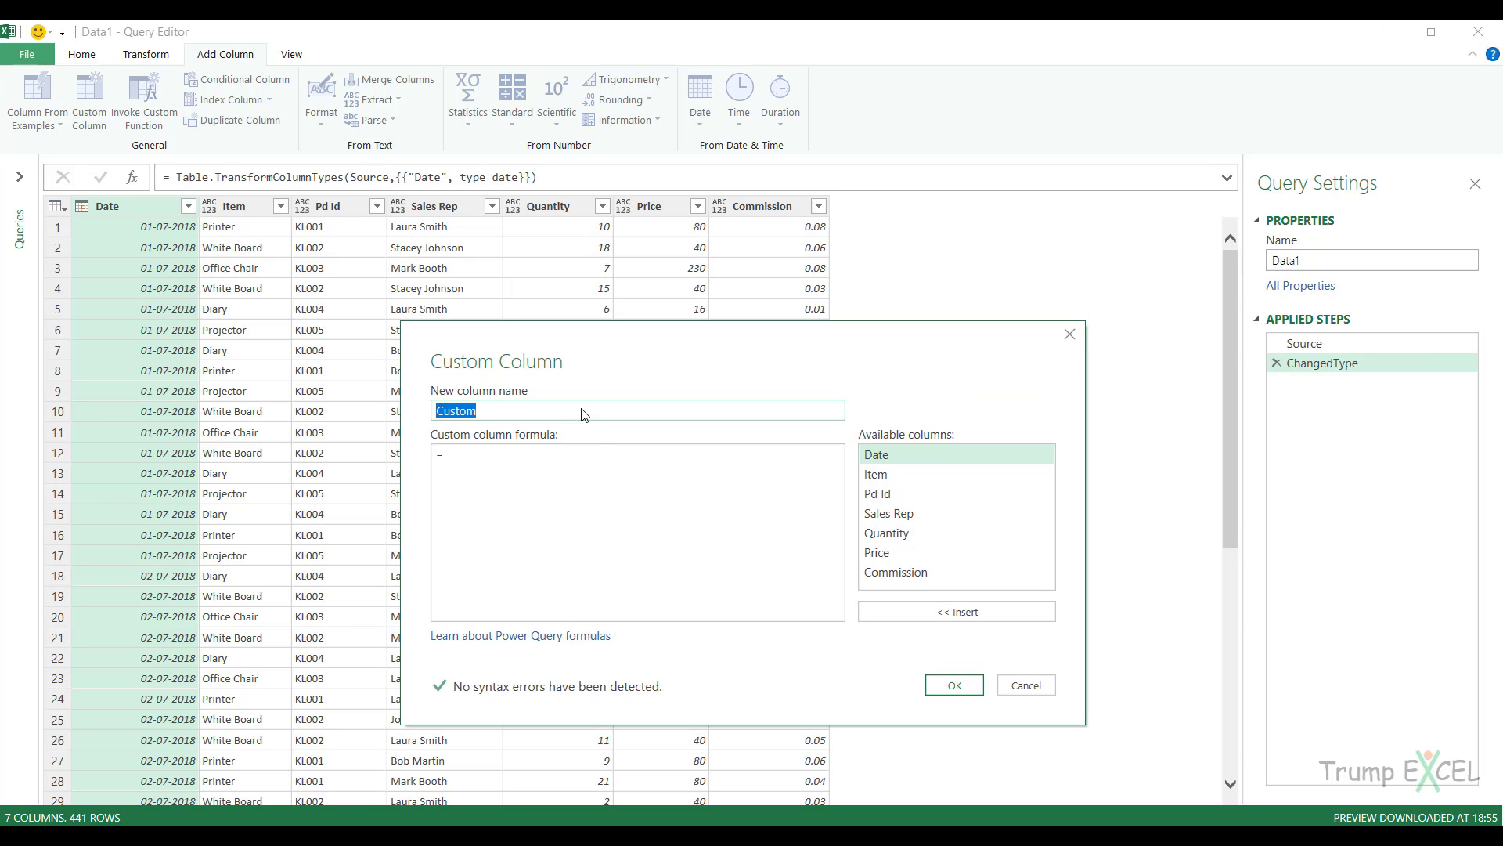
pyautogui.write('Calc')
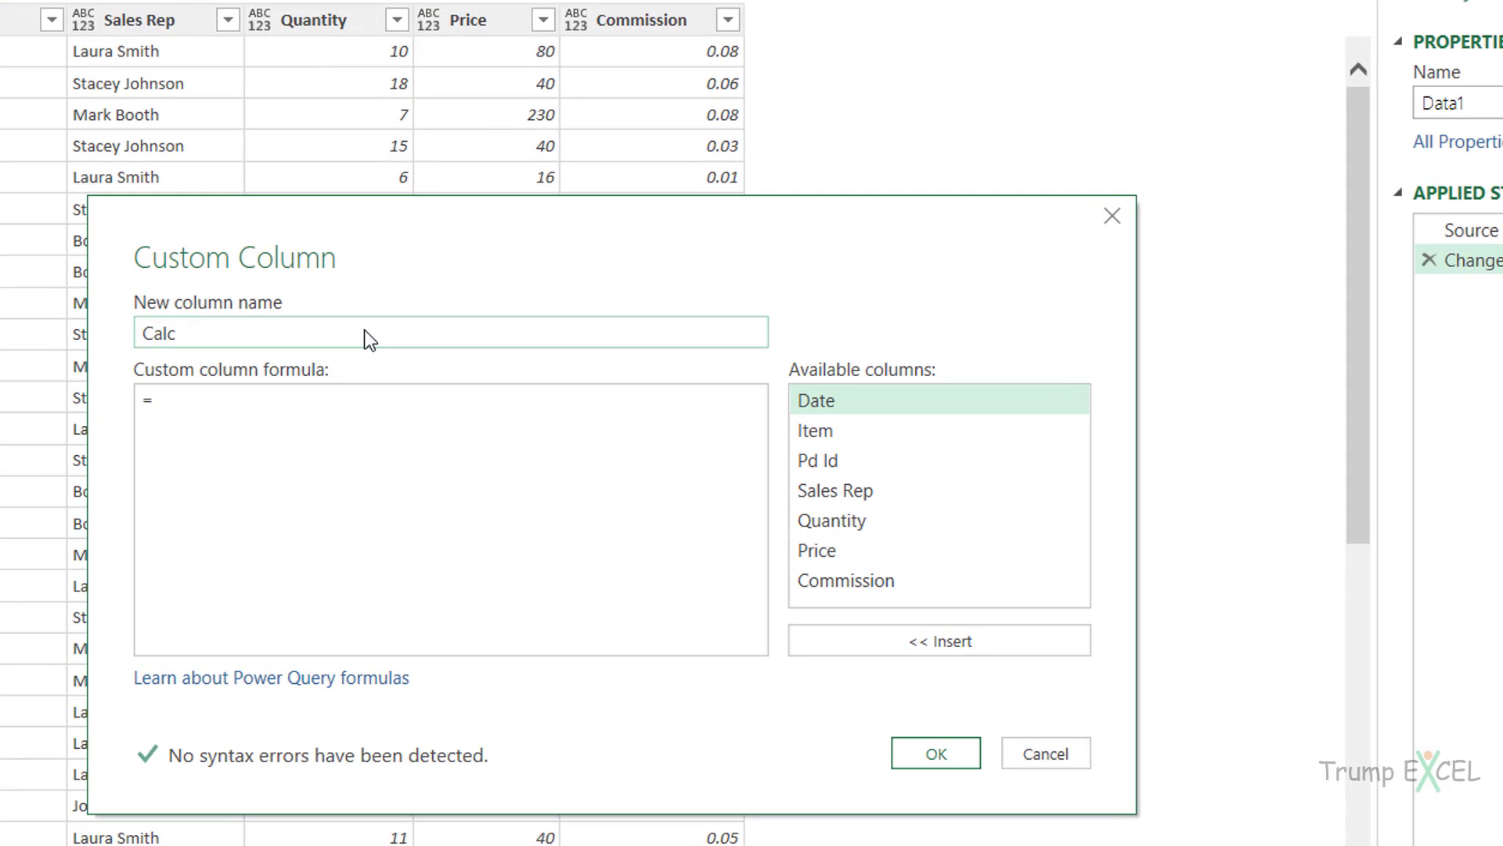
pyautogui.doubleClick(811, 529)
pyautogui.write('*')
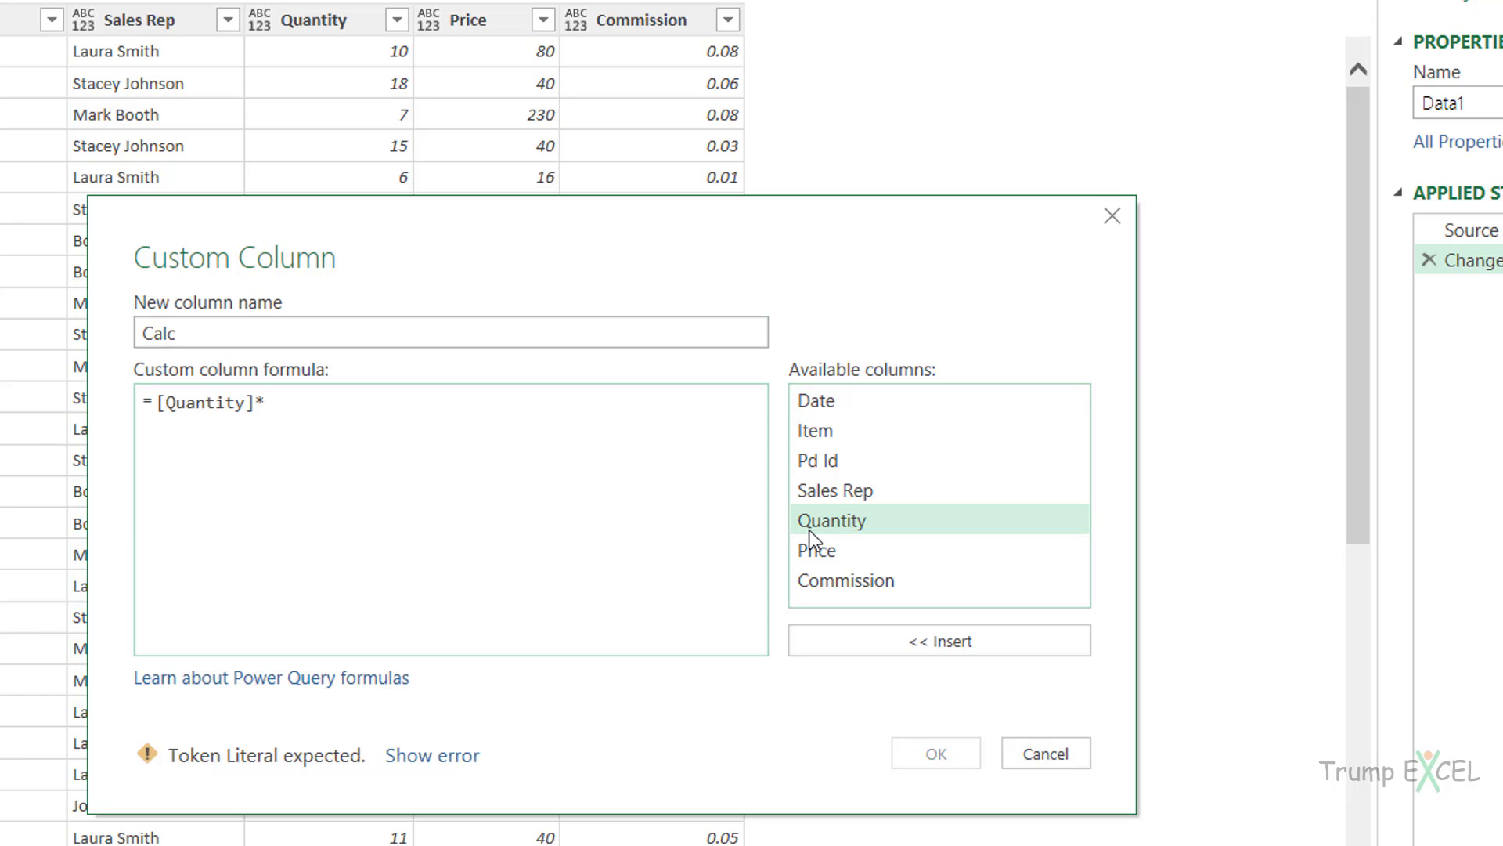
pyautogui.doubleClick(815, 551)
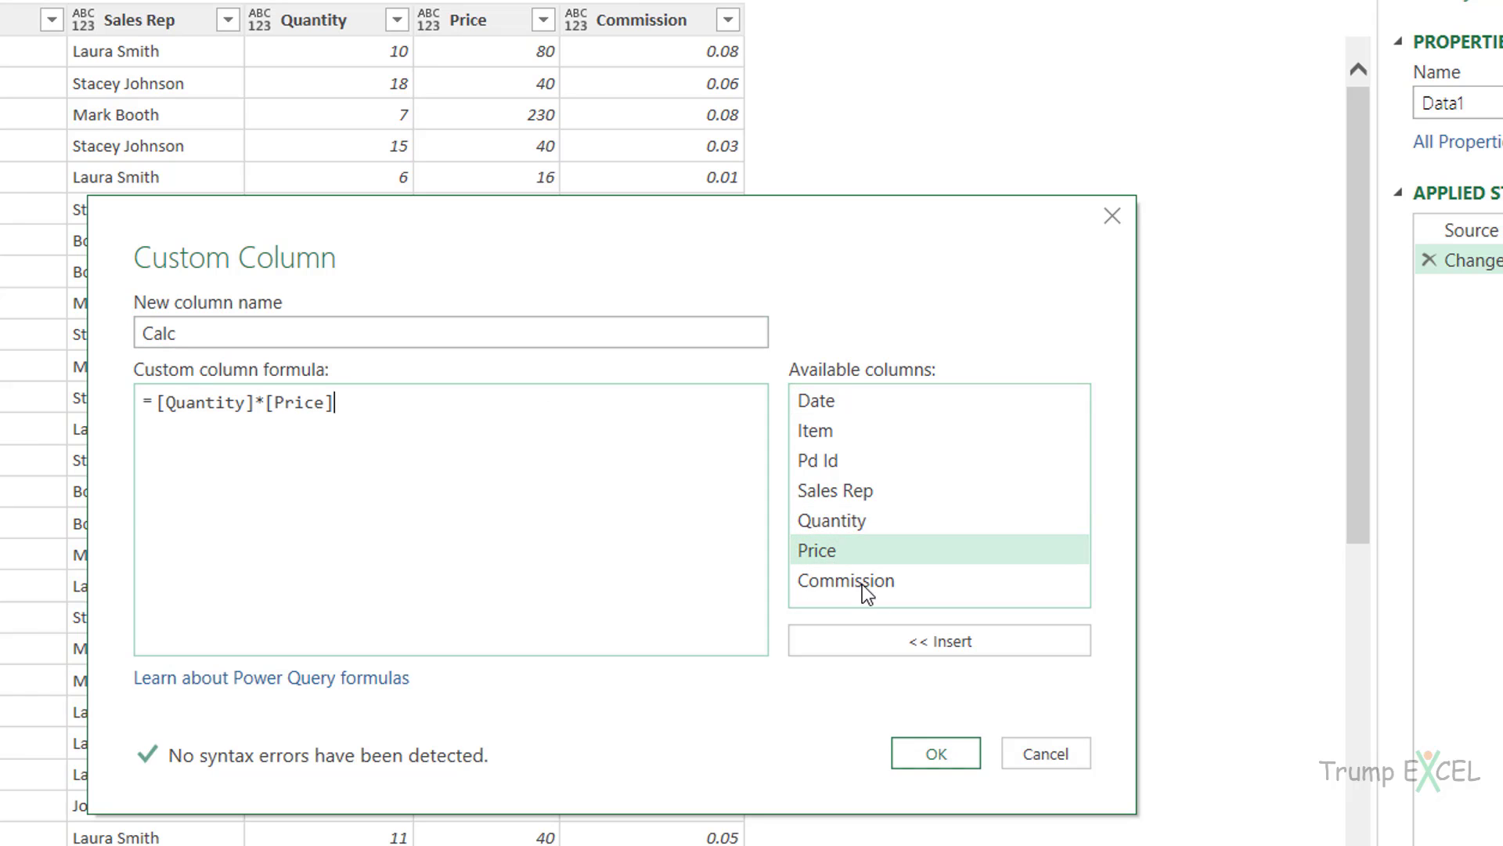
pyautogui.click(919, 750)
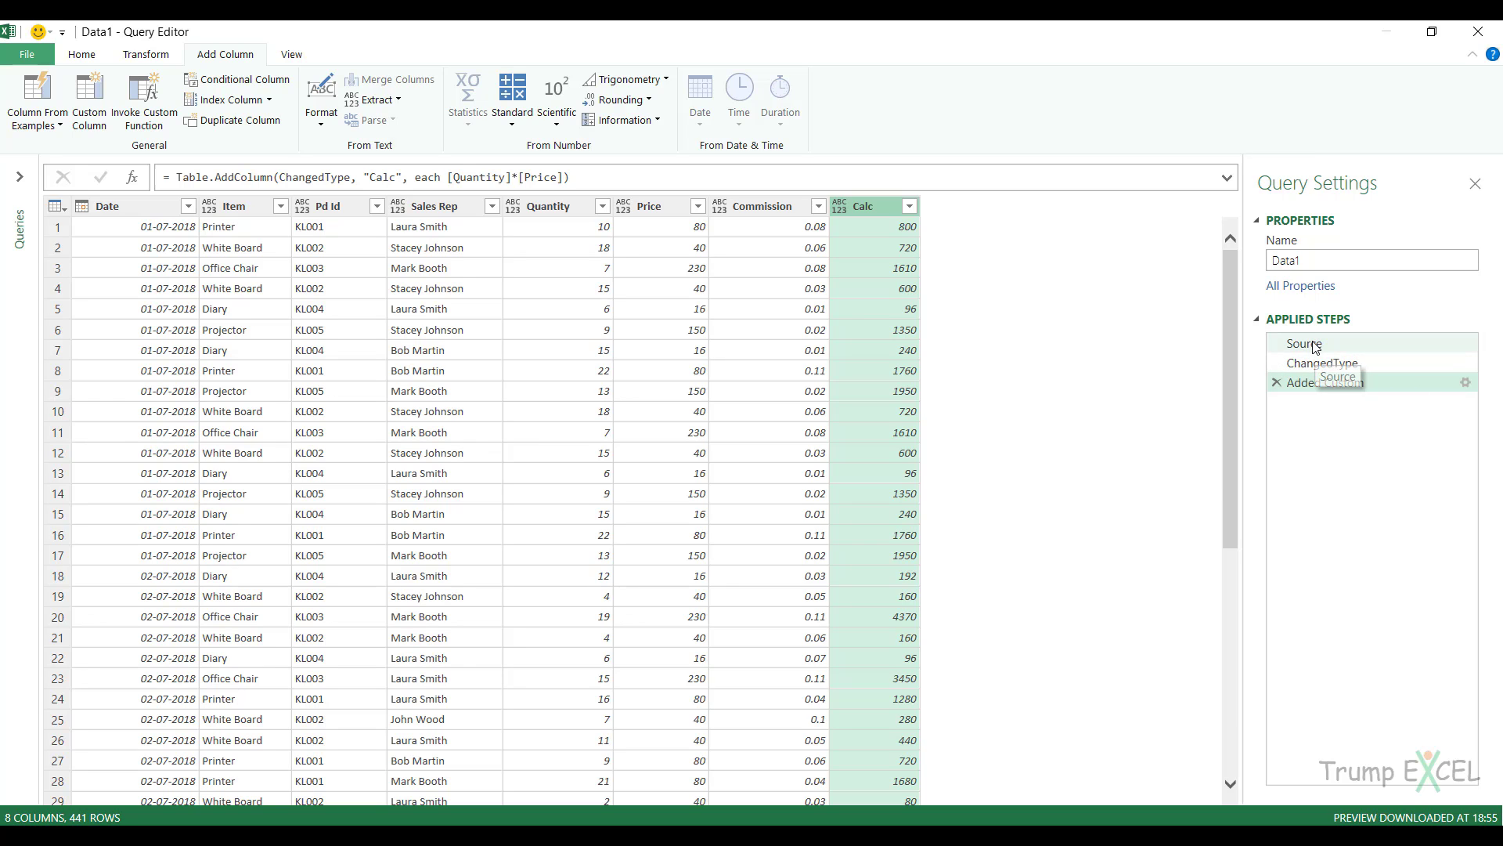
# Open the Advanced Editor and examine the line-ending commas, the #"Added Custom" output, and the ChangedType reference inside Table.AddColumn.
pyautogui.click(287, 57)
pyautogui.click(410, 102)
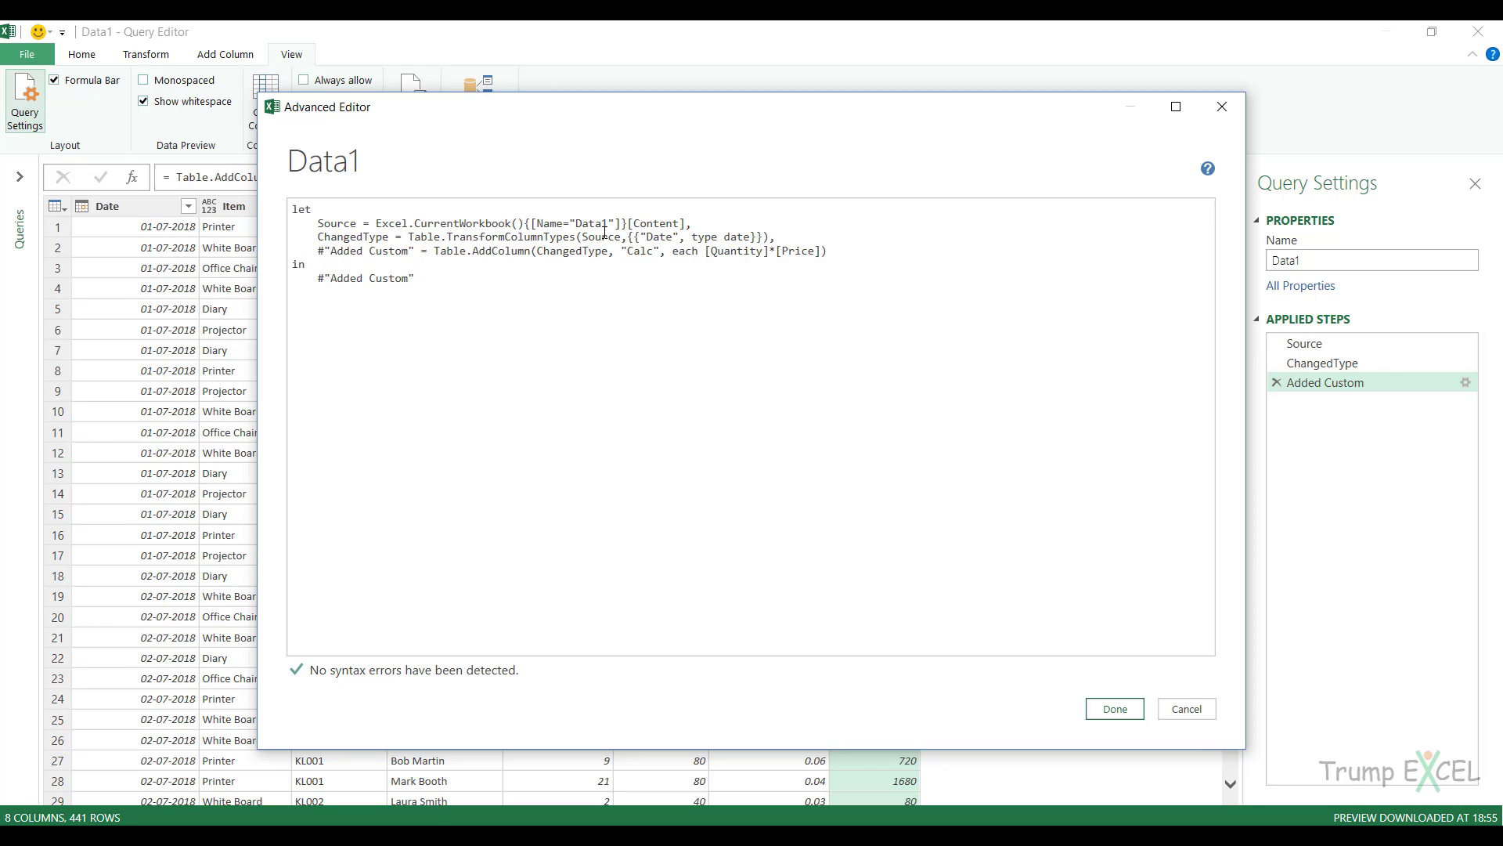
pyautogui.moveTo(693, 224); pyautogui.dragTo(678, 223)
pyautogui.moveTo(319, 280); pyautogui.dragTo(415, 285)
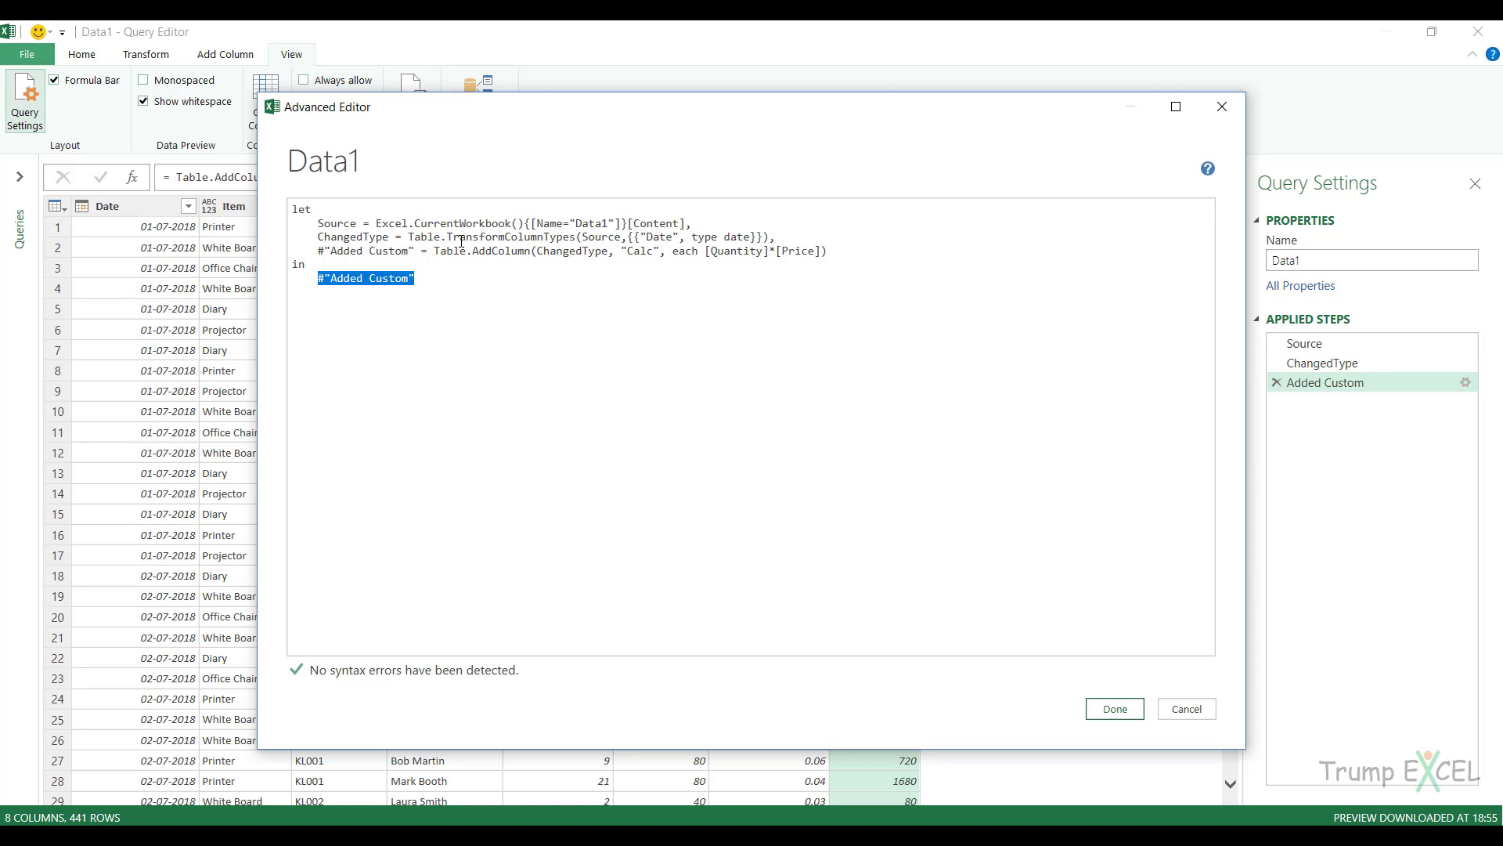
pyautogui.moveTo(538, 251); pyautogui.dragTo(609, 250)
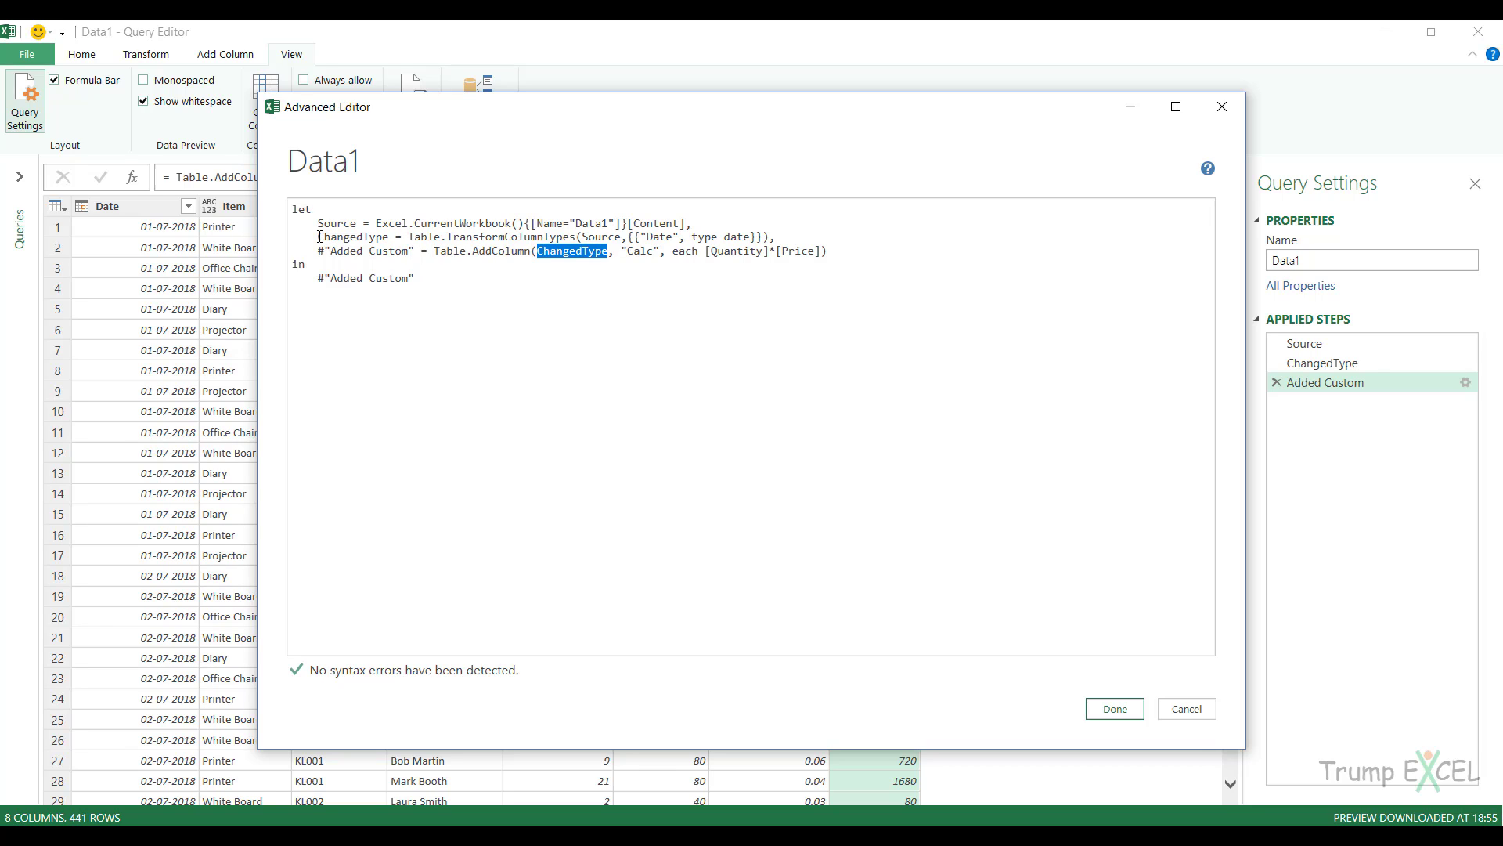
pyautogui.moveTo(320, 237); pyautogui.dragTo(769, 246)
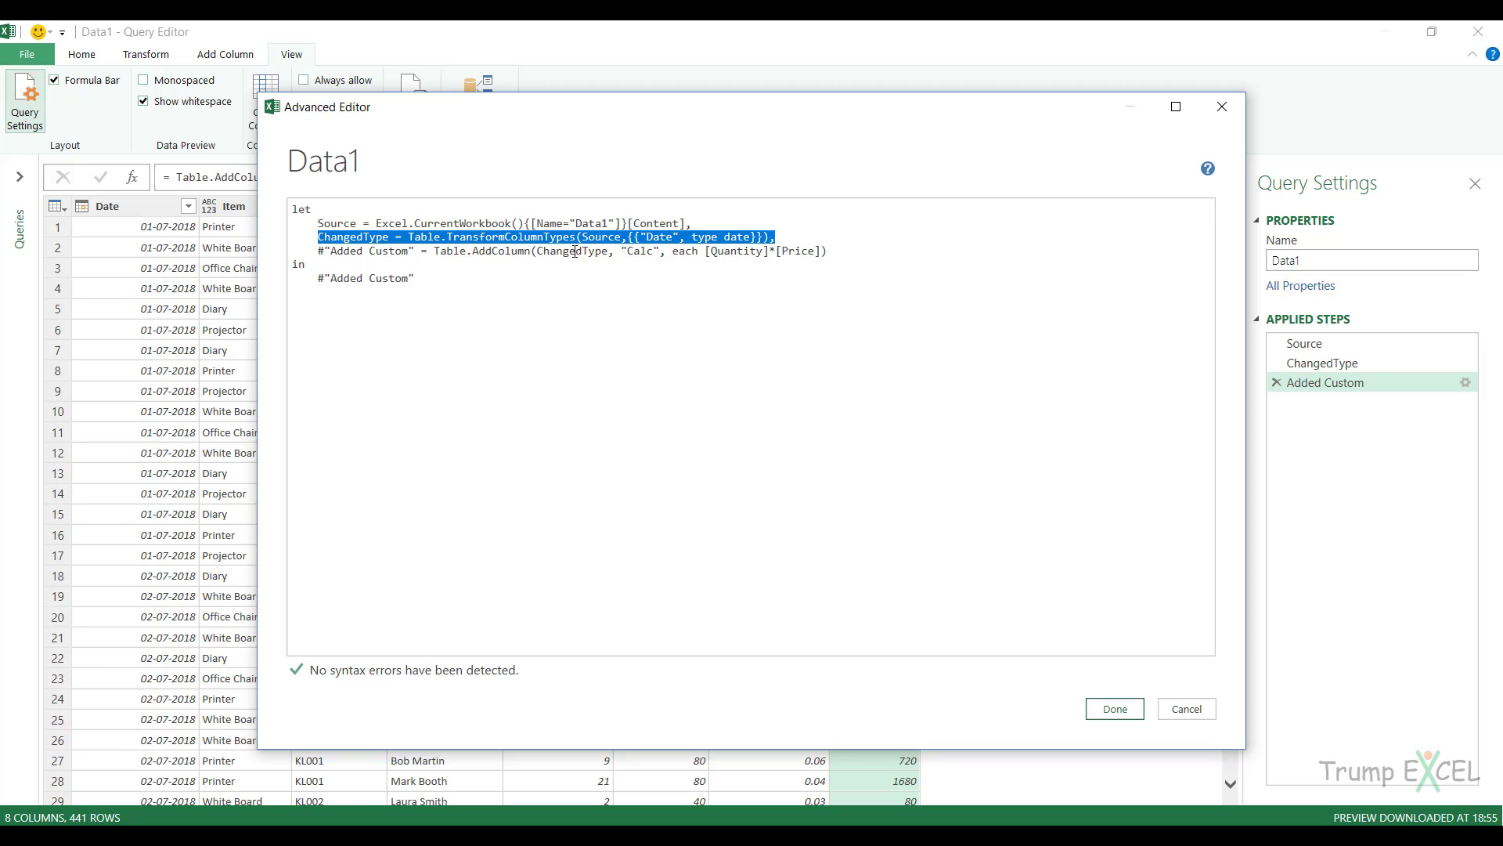
pyautogui.moveTo(538, 251); pyautogui.dragTo(609, 250)
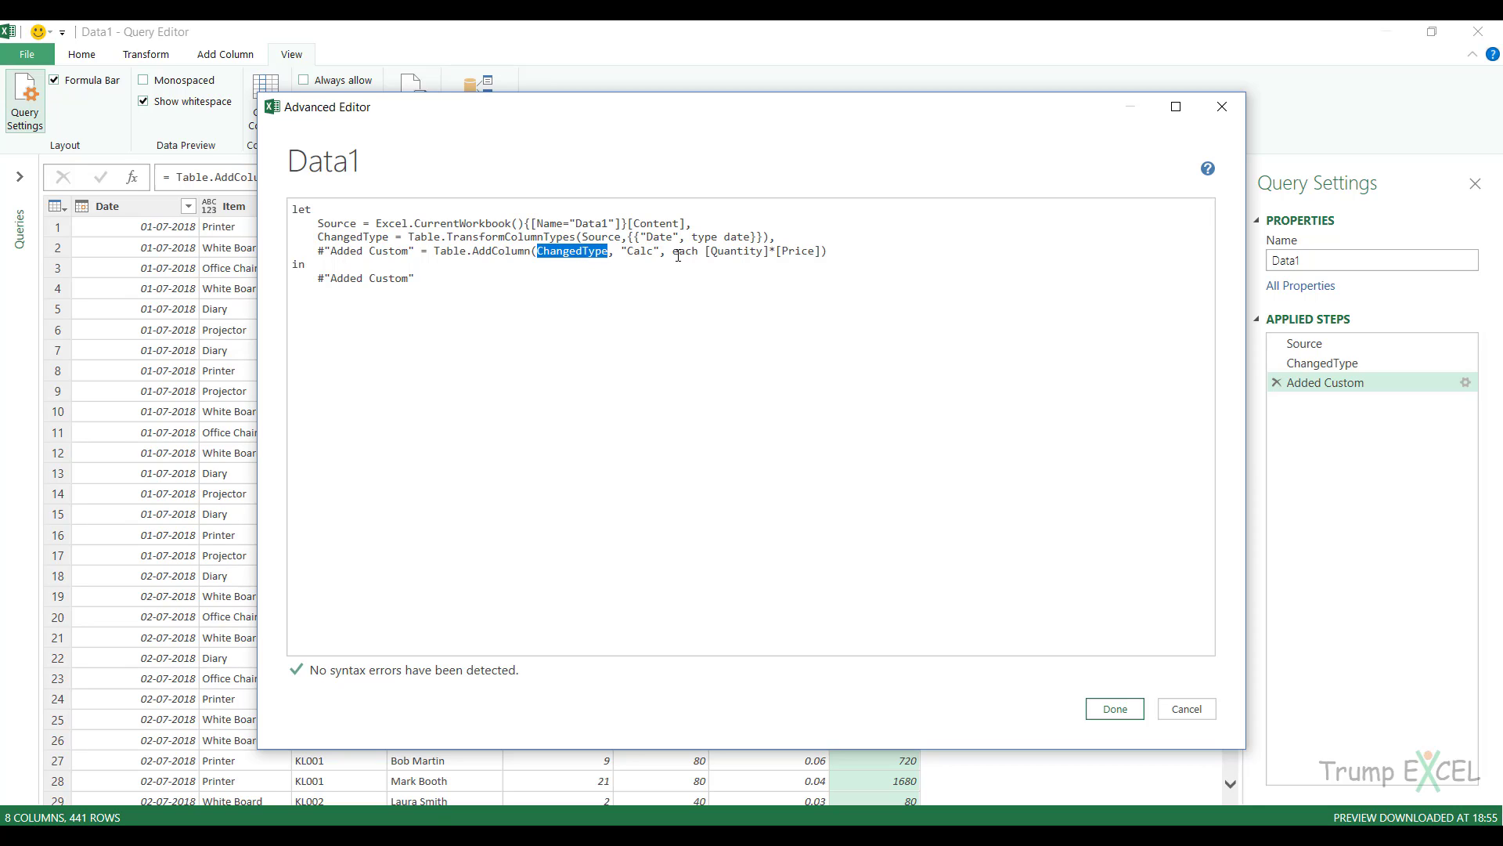
# Examine the each keyword in the Table.AddColumn line against the Calc column's rows, moving the Advanced Editor aside to reveal them.
pyautogui.click(730, 138)
pyautogui.moveTo(674, 253); pyautogui.dragTo(698, 253)
pyautogui.moveTo(408, 108); pyautogui.dragTo(513, 289)
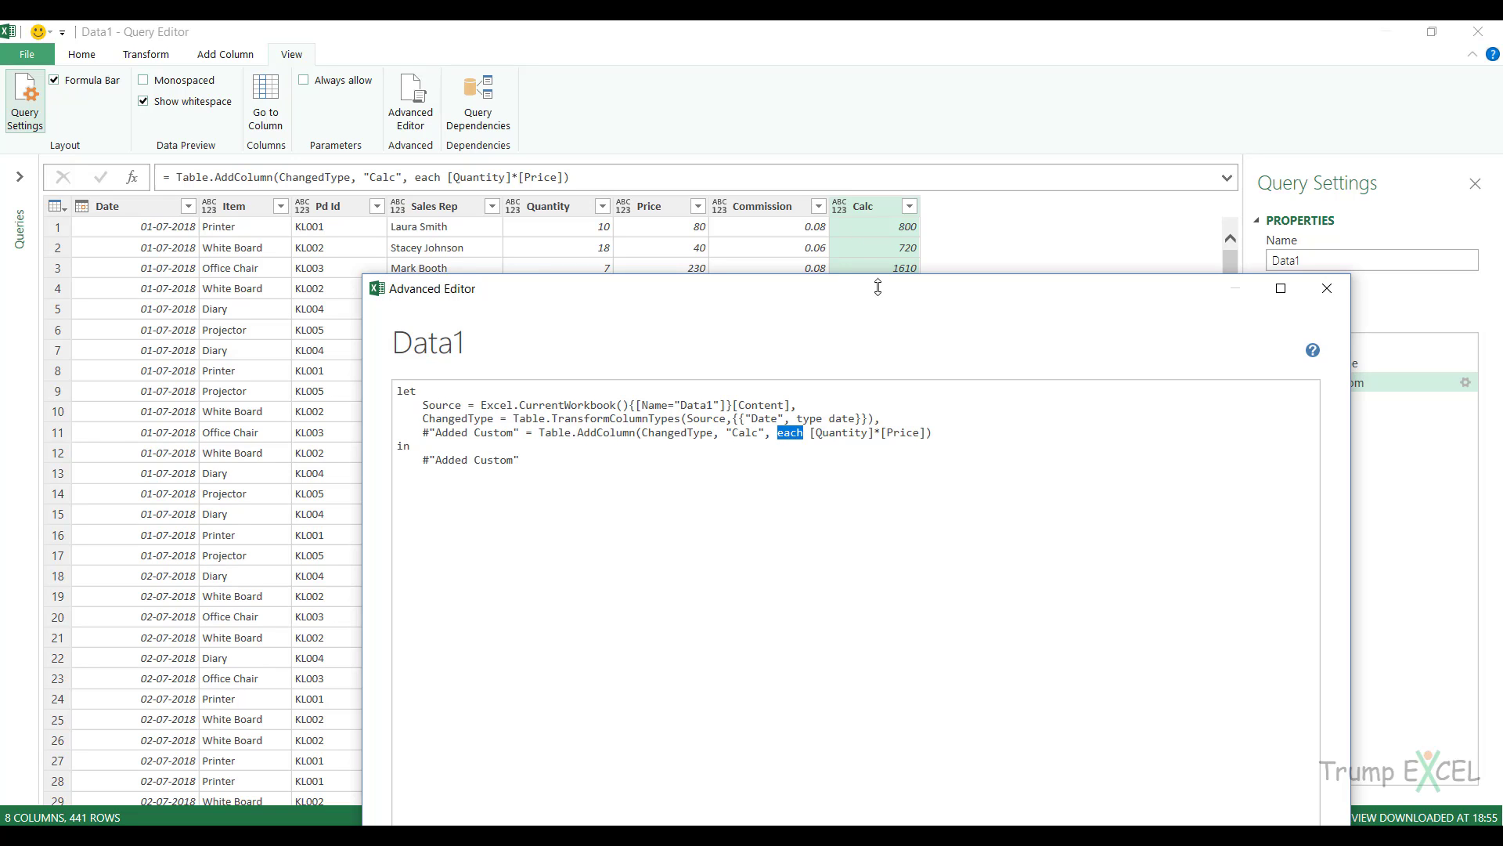
pyautogui.moveTo(829, 307); pyautogui.dragTo(613, 102)
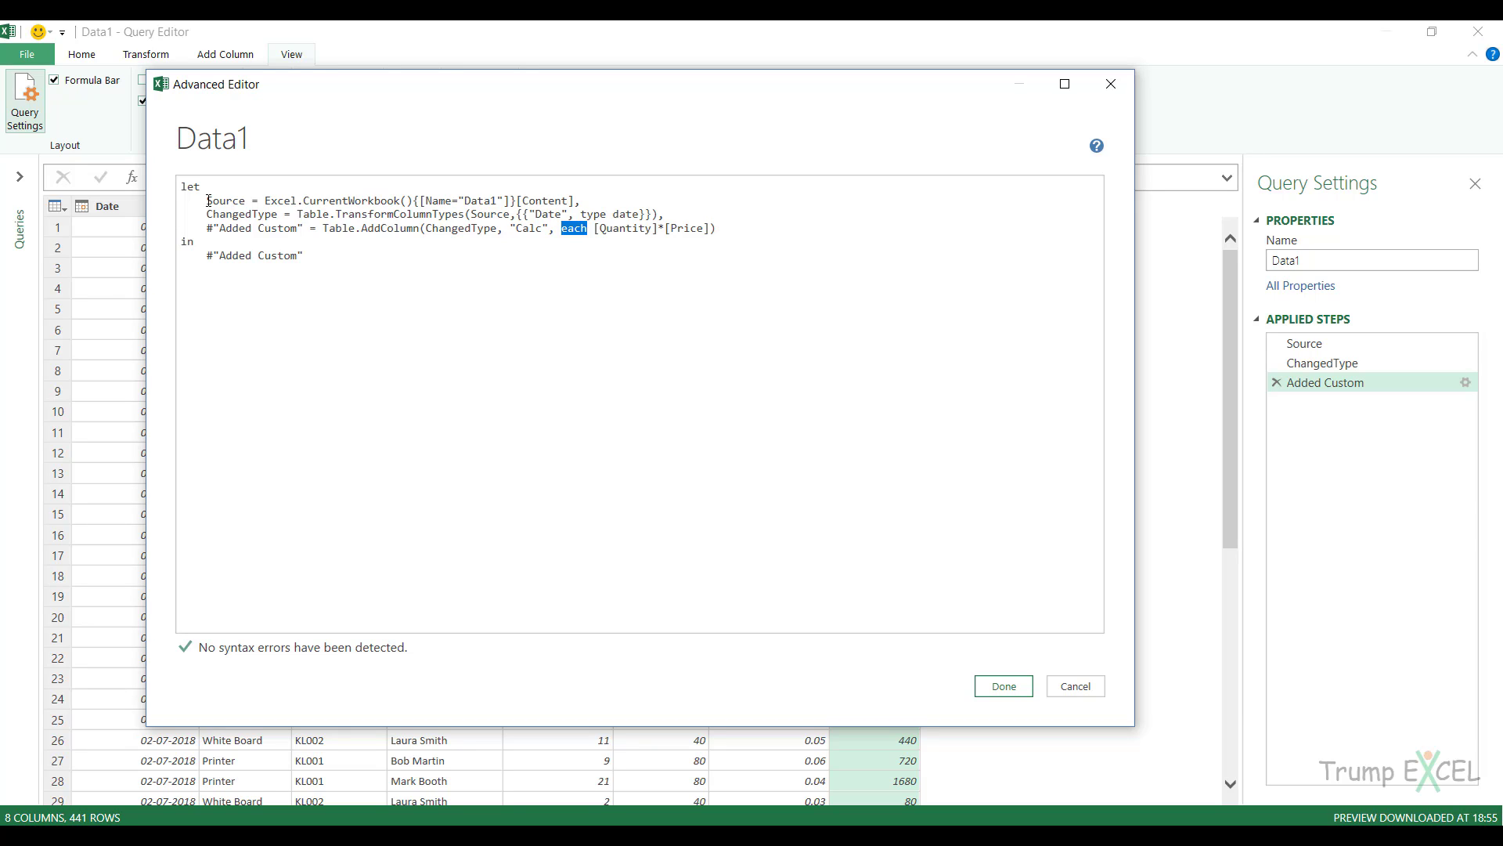
# Review the Source, ChangedType and #"Added Custom" lines one by one as separate statements of the code.
pyautogui.moveTo(208, 200); pyautogui.dragTo(579, 200)
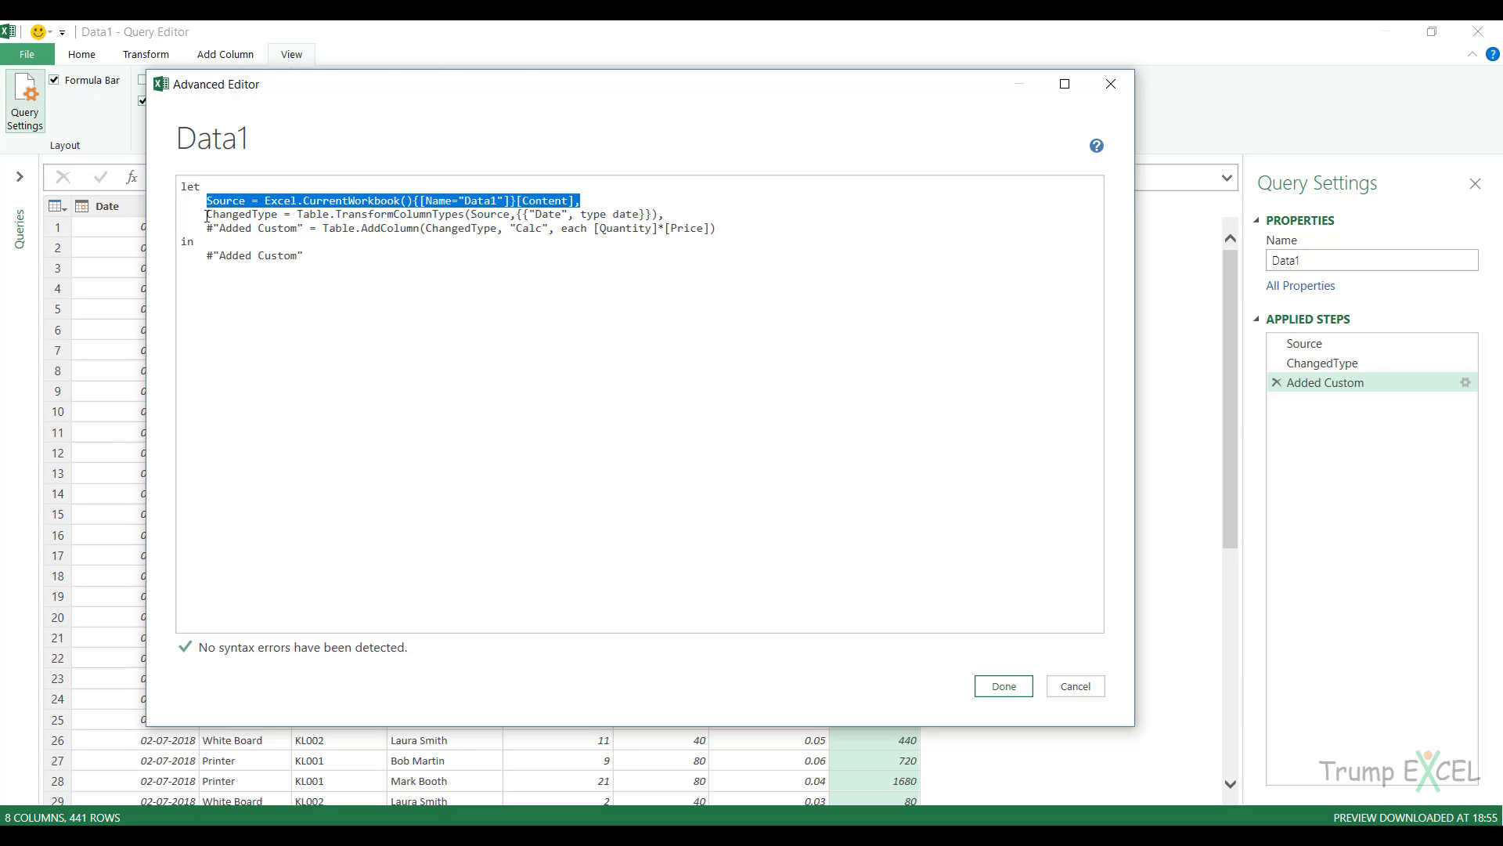
pyautogui.moveTo(207, 215); pyautogui.dragTo(664, 215)
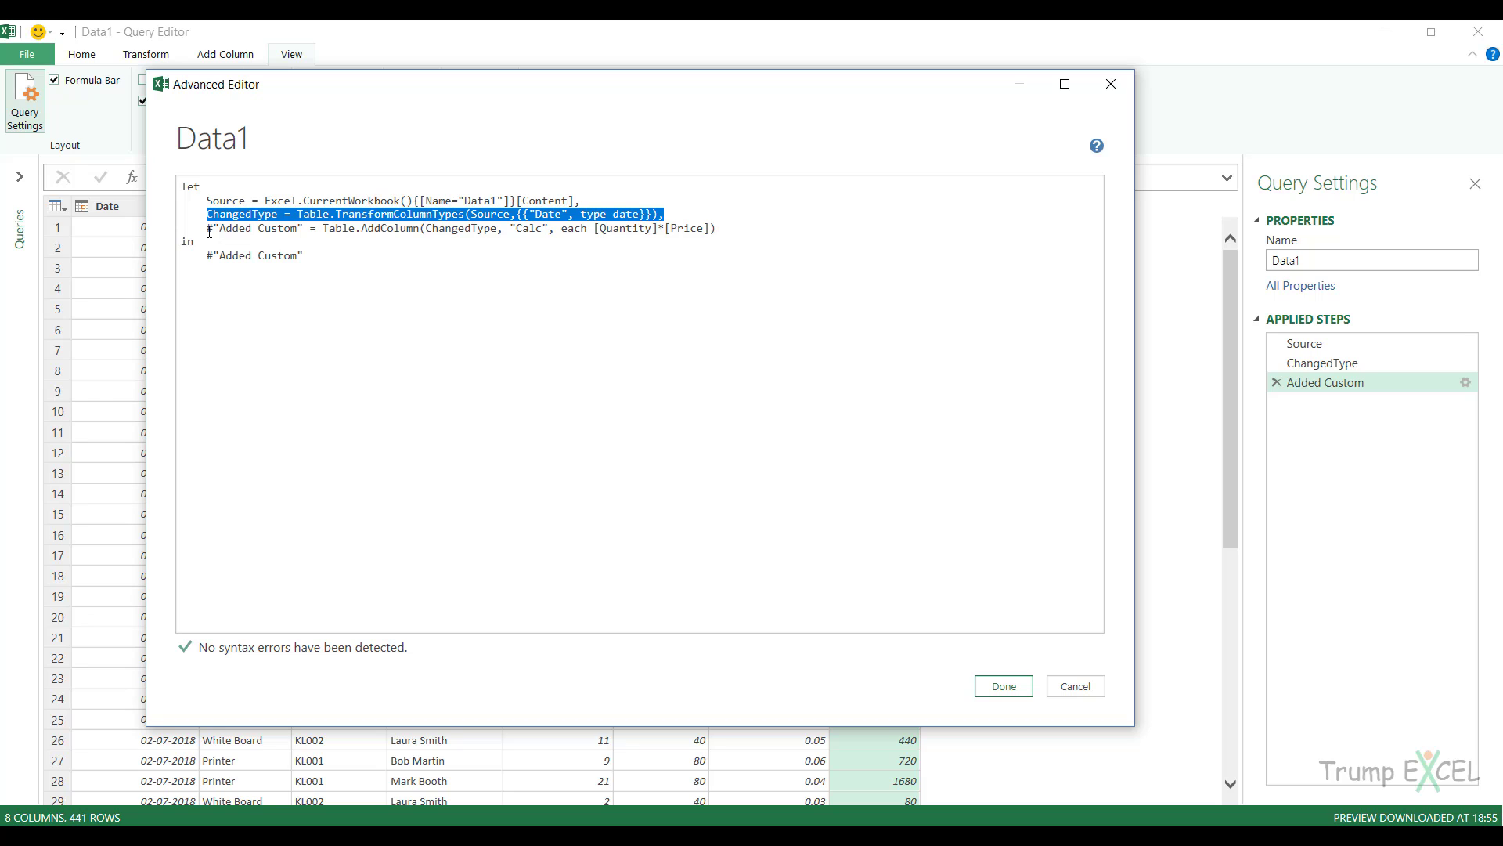
pyautogui.moveTo(208, 229); pyautogui.dragTo(722, 230)
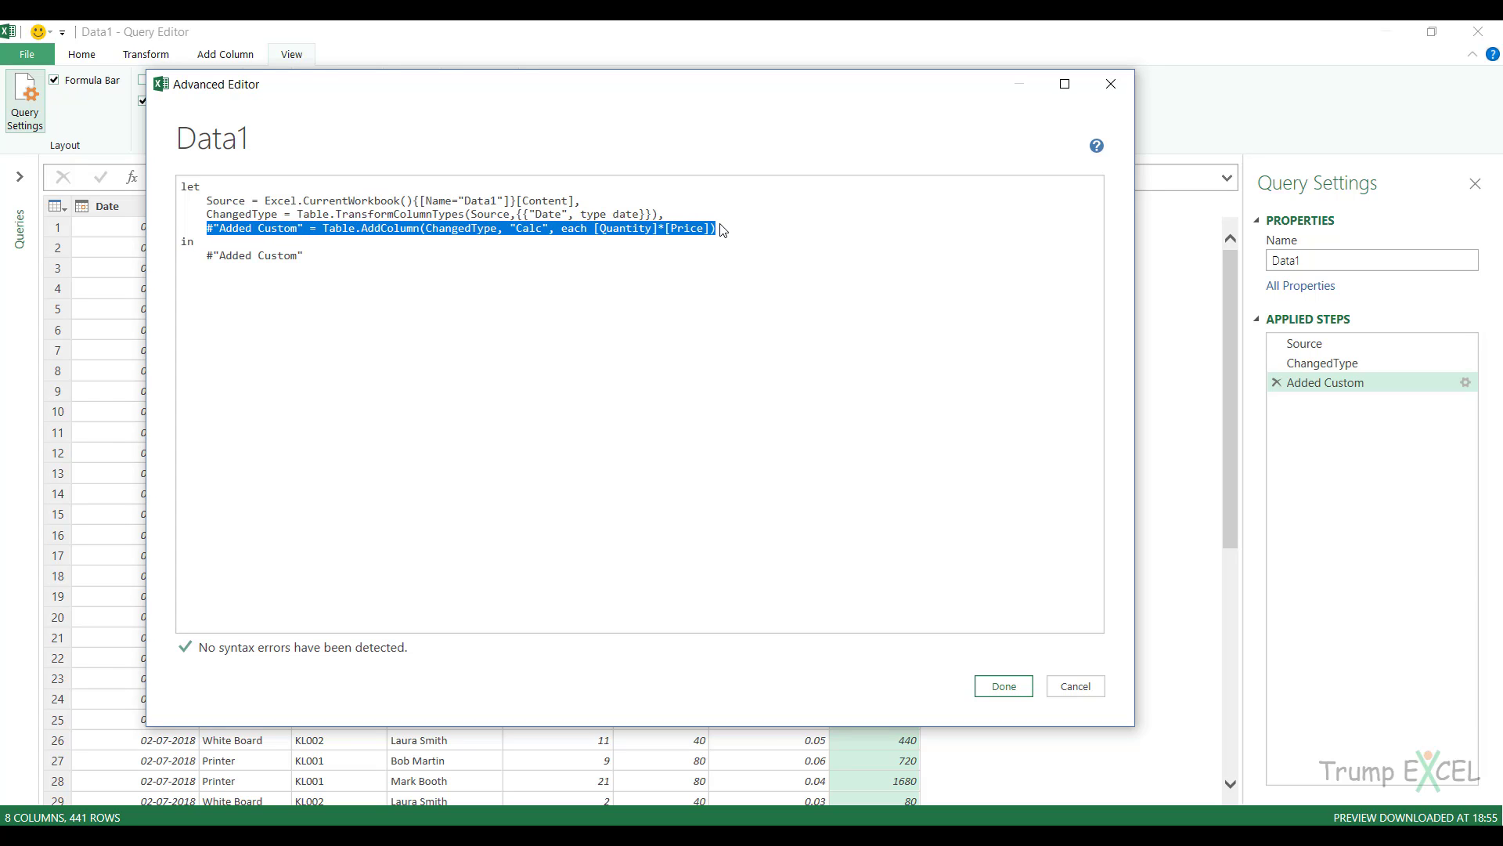
# Split the Source statement over three lines, indenting the Name part on the second and the Content part further on the third.
pyautogui.click(416, 202)
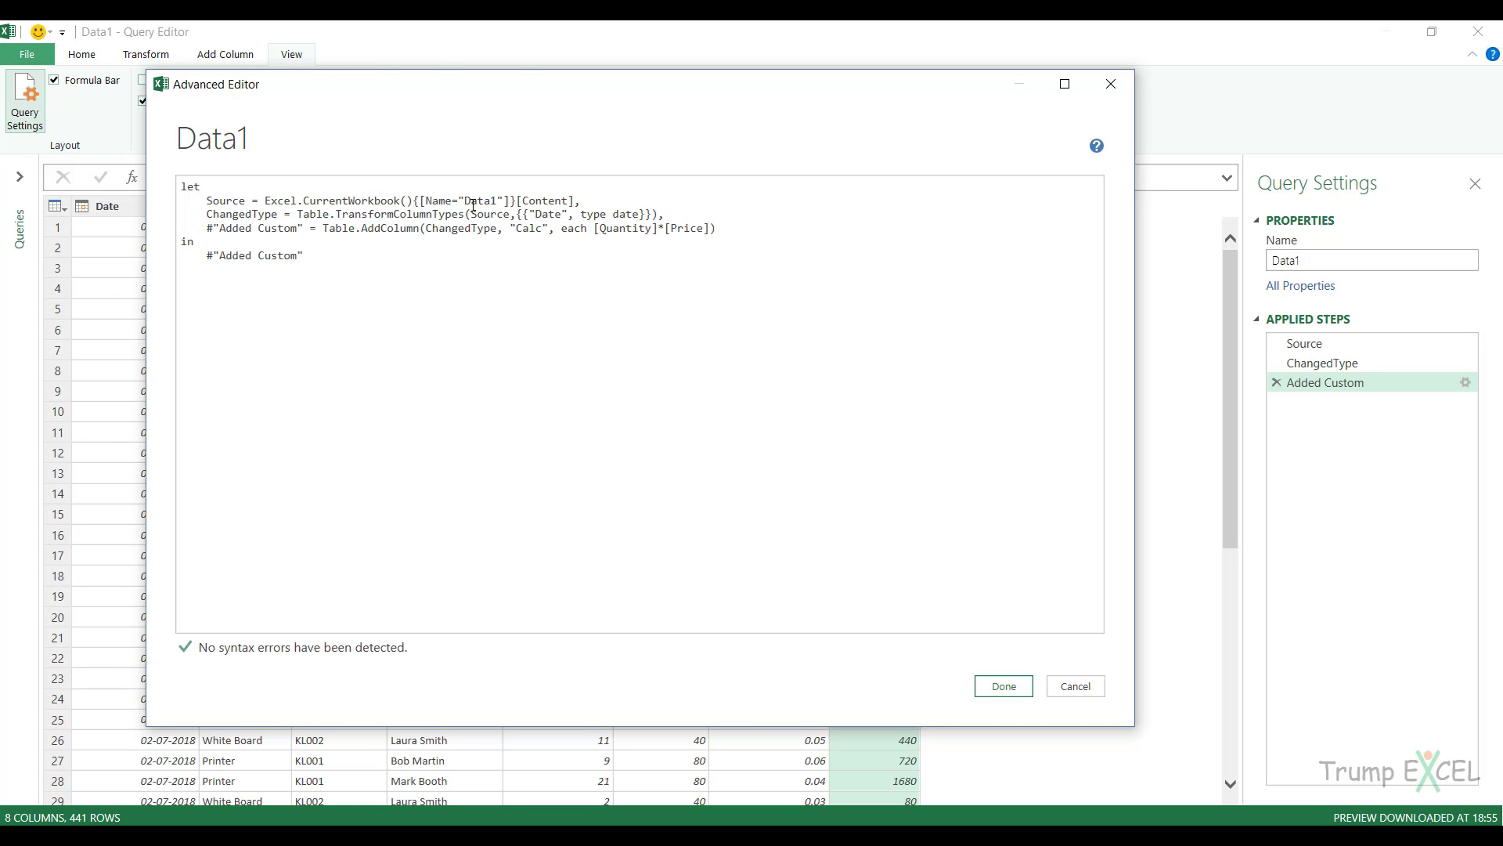
pyautogui.press('Return')
pyautogui.press('Tab')
pyautogui.press('Tab')
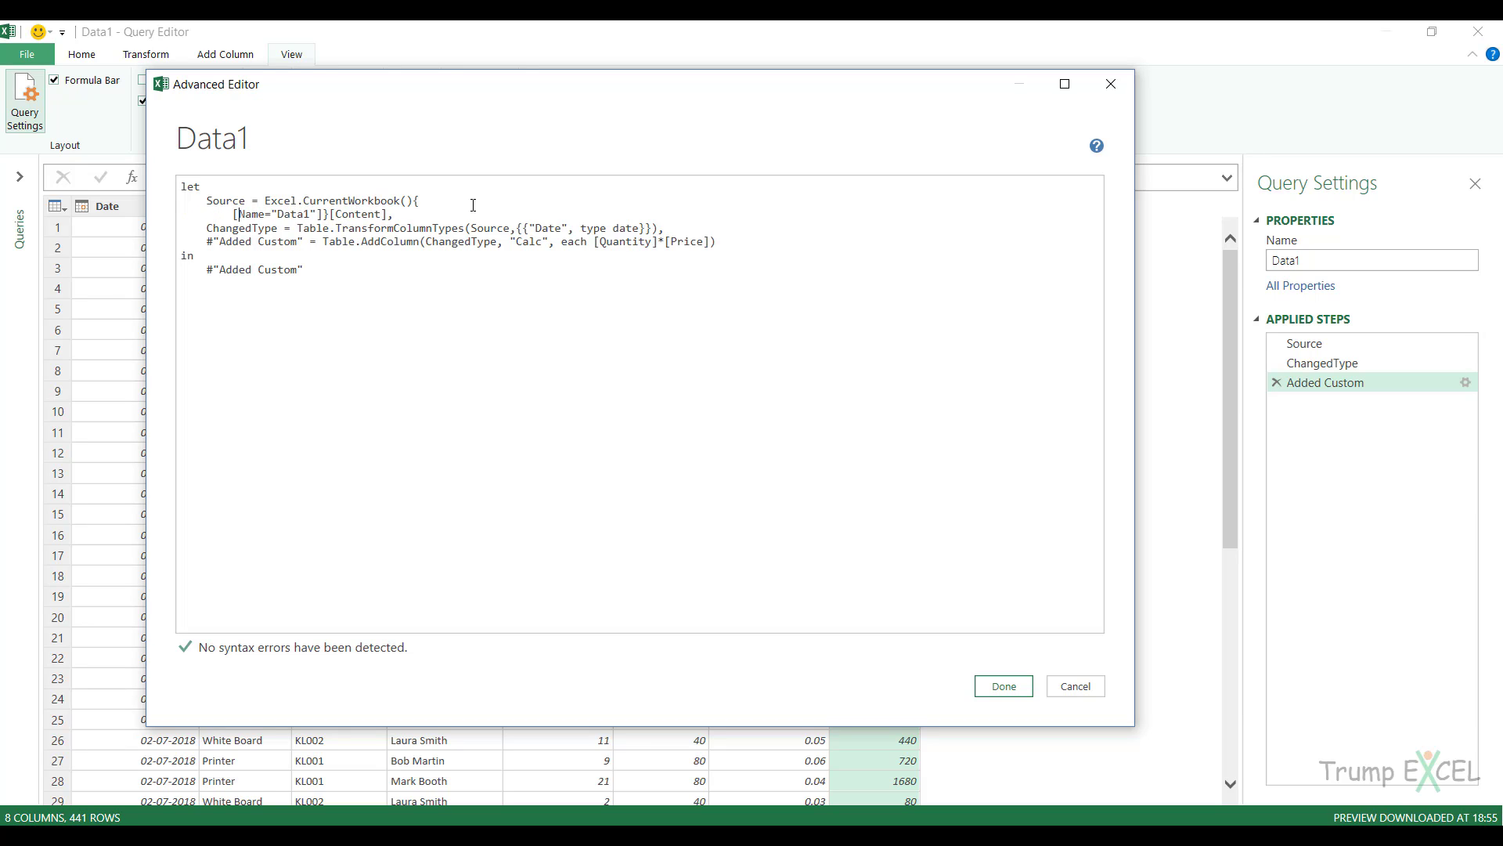
pyautogui.press('Return')
pyautogui.press('Tab')
pyautogui.press('Tab')
pyautogui.press('Tab')
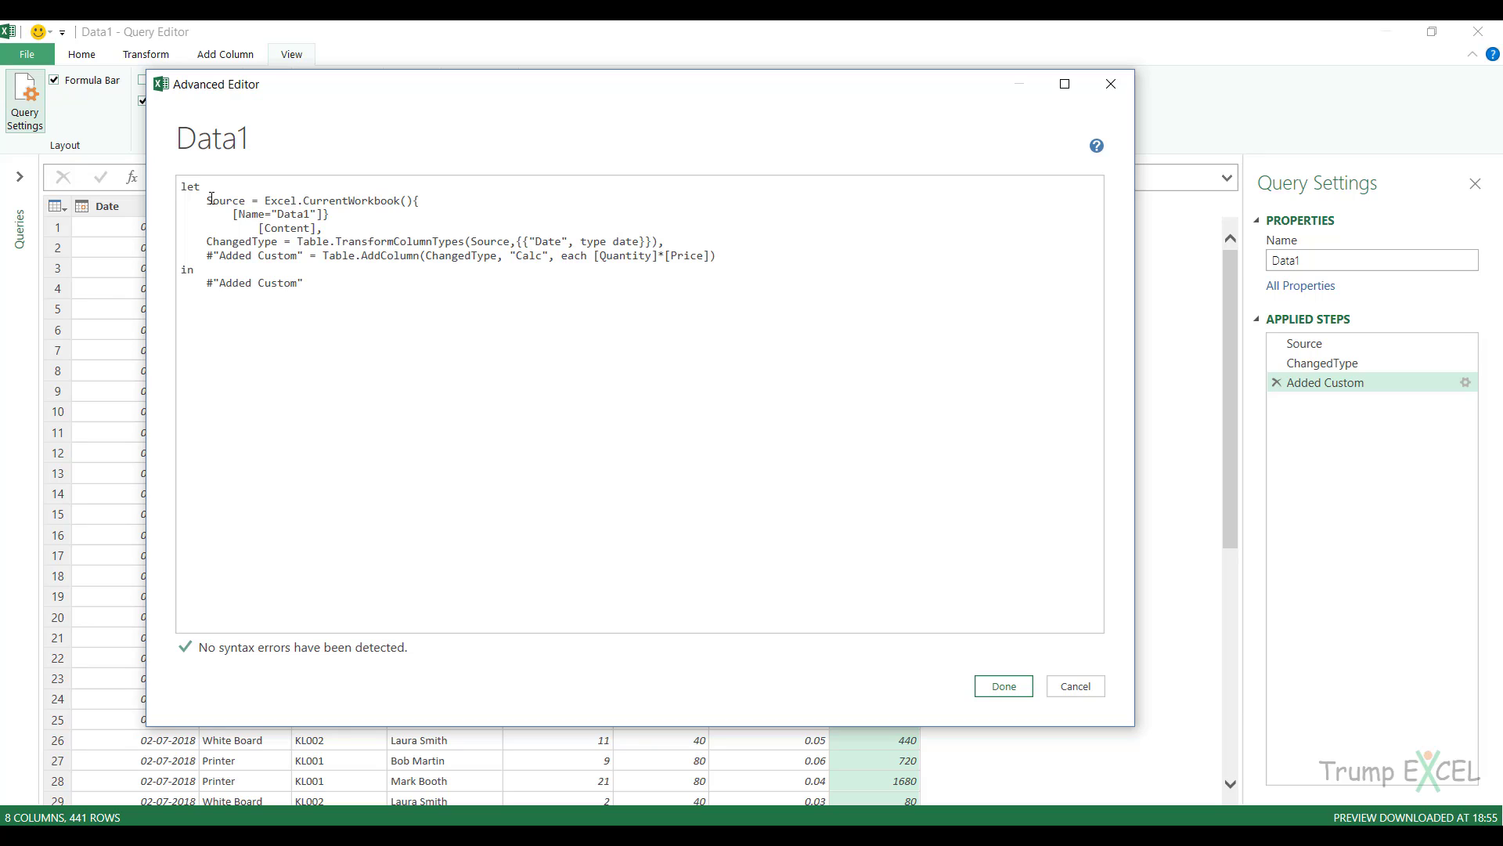
pyautogui.moveTo(207, 201); pyautogui.dragTo(318, 234)
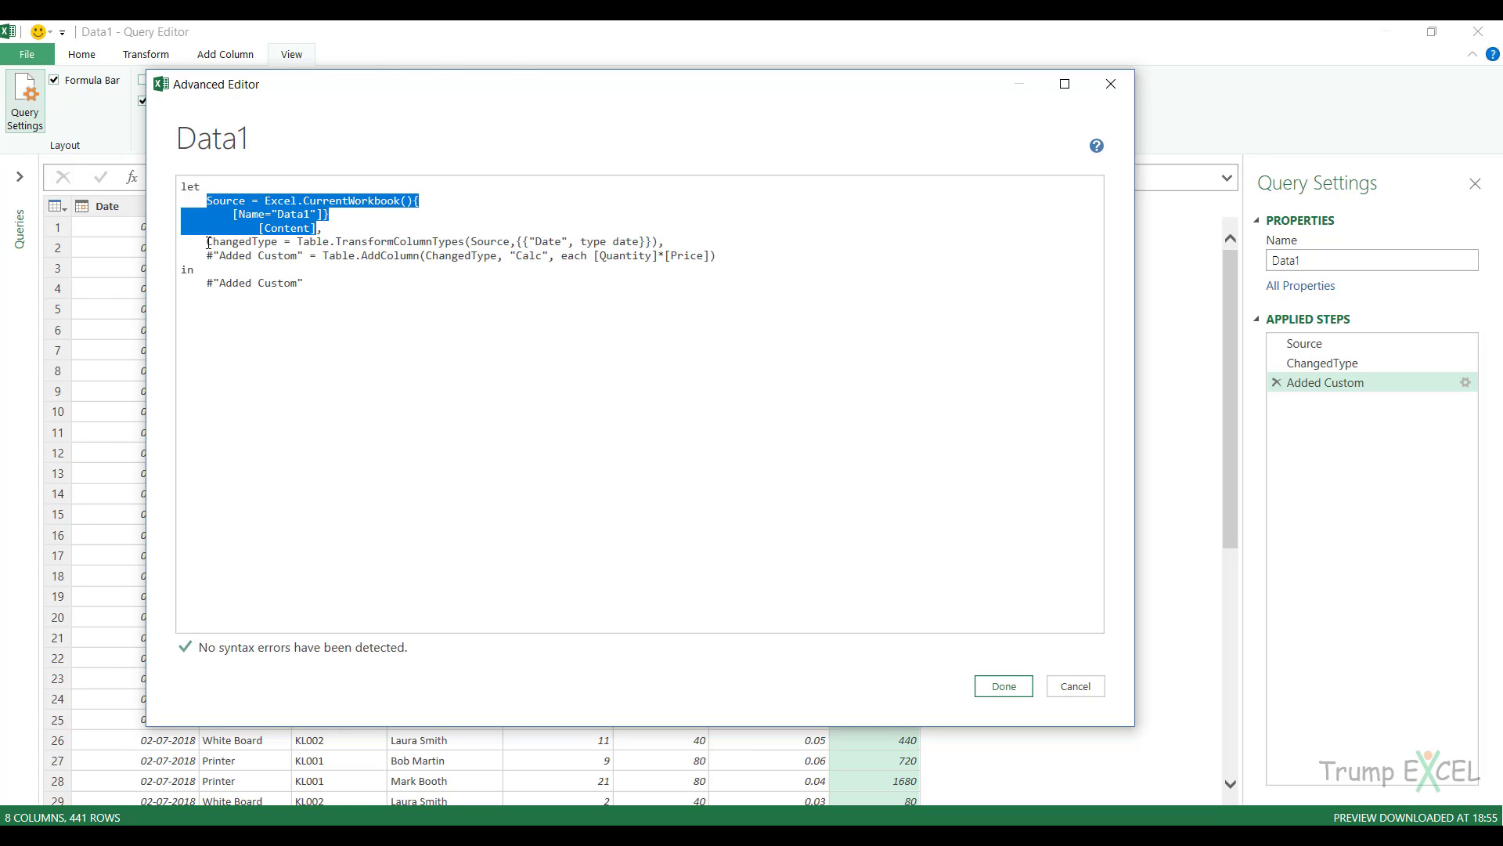
pyautogui.moveTo(209, 241); pyautogui.dragTo(349, 234)
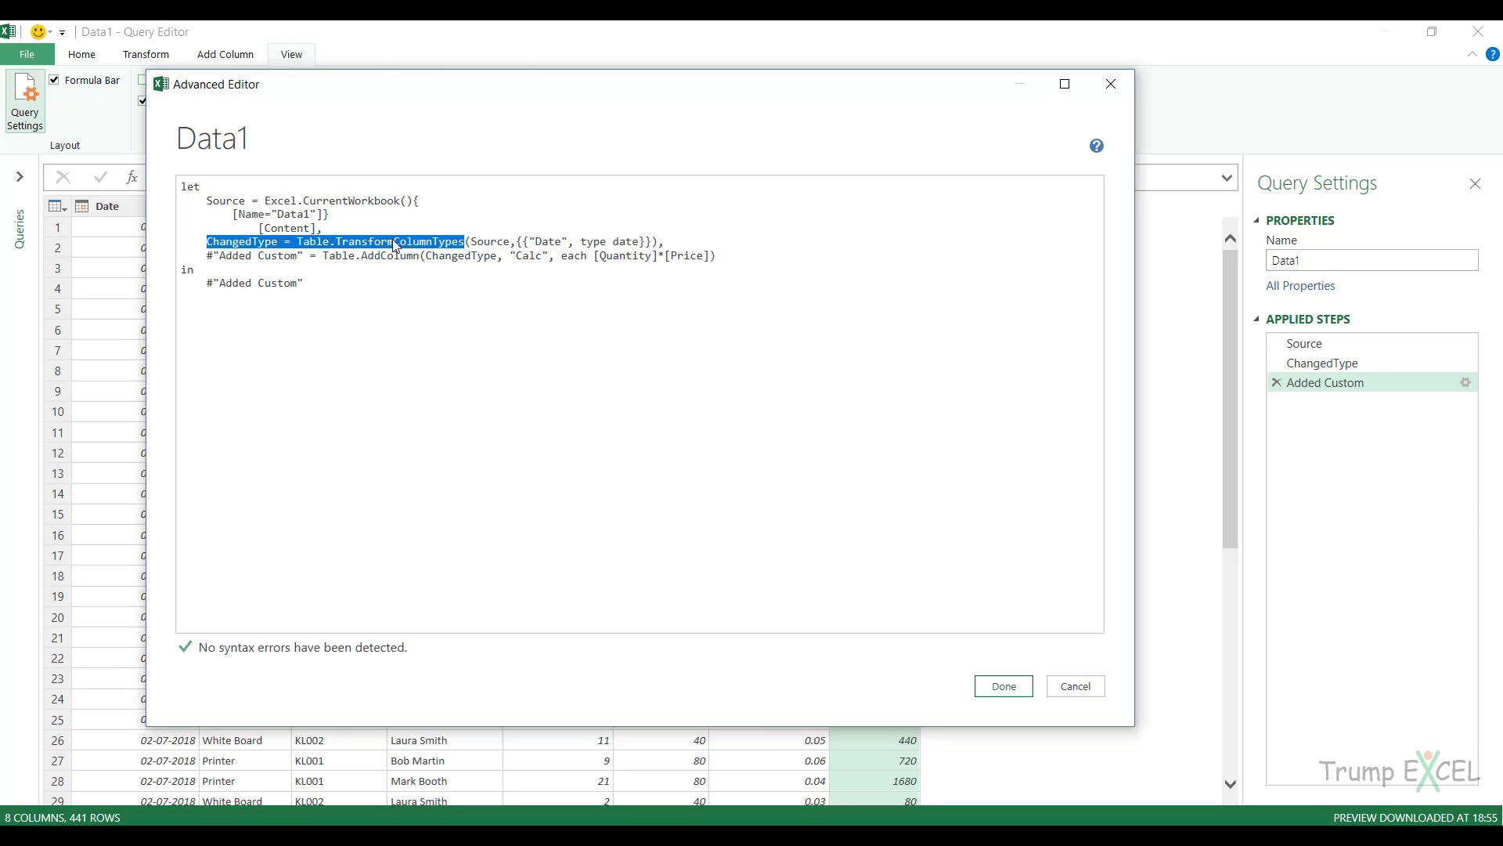